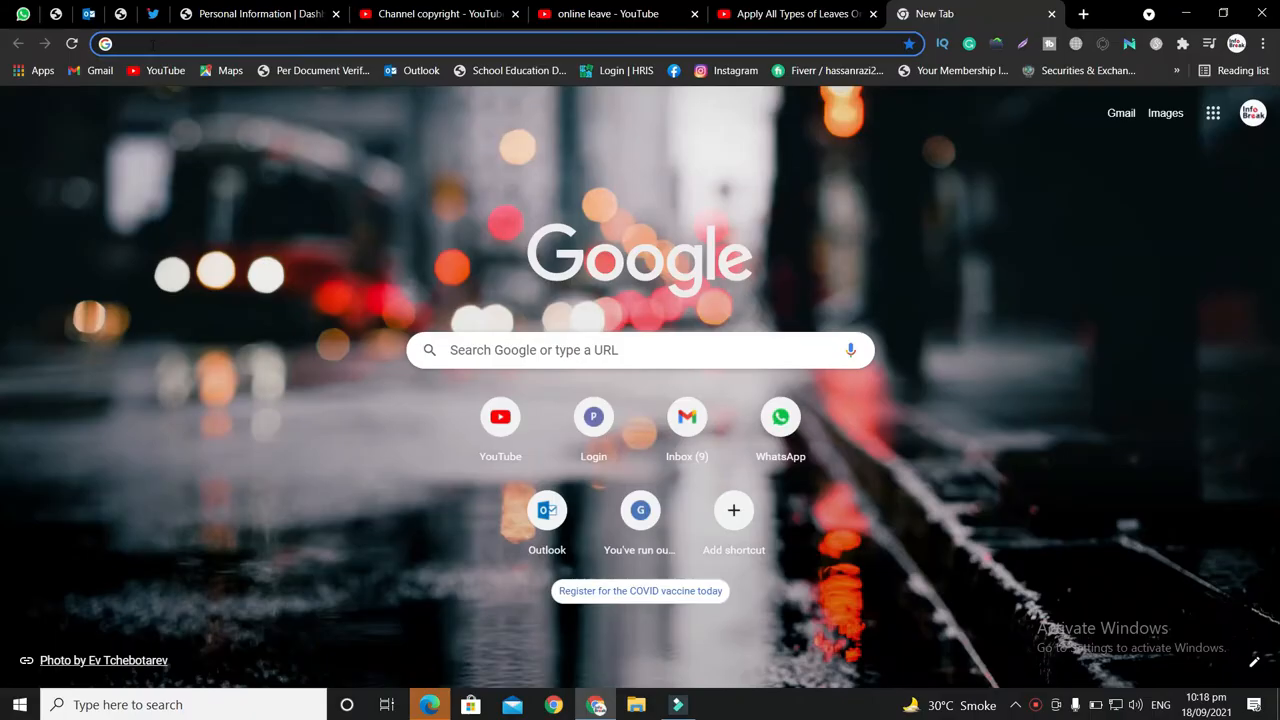
Open sedhr.punjab.gov.pk and sign out of the account that is currently logged in.
text(sed)
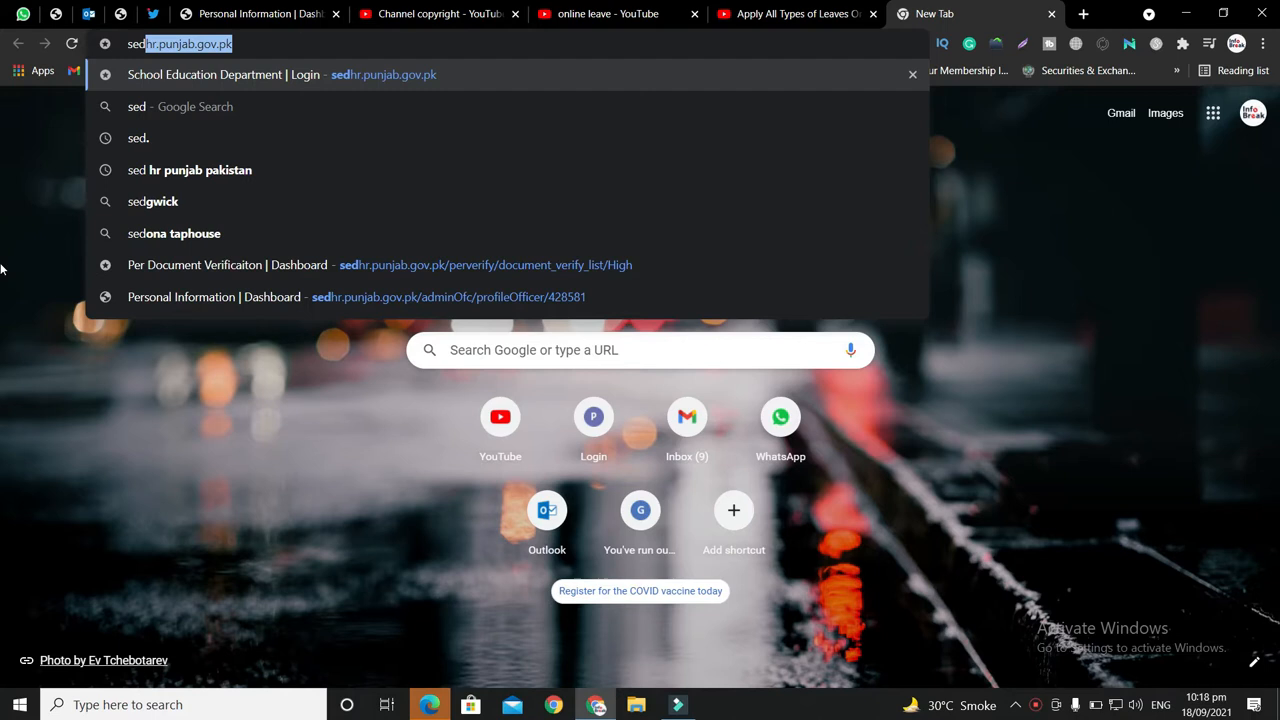
key(Return)
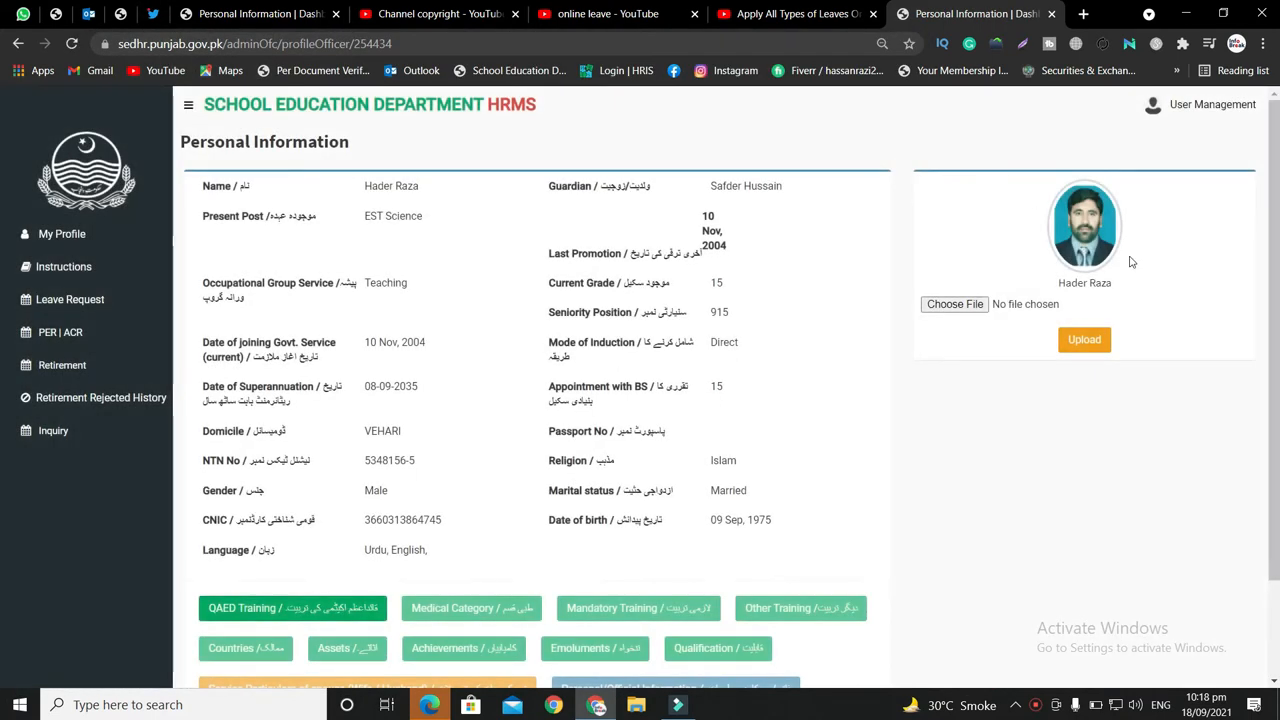
click(1197, 112)
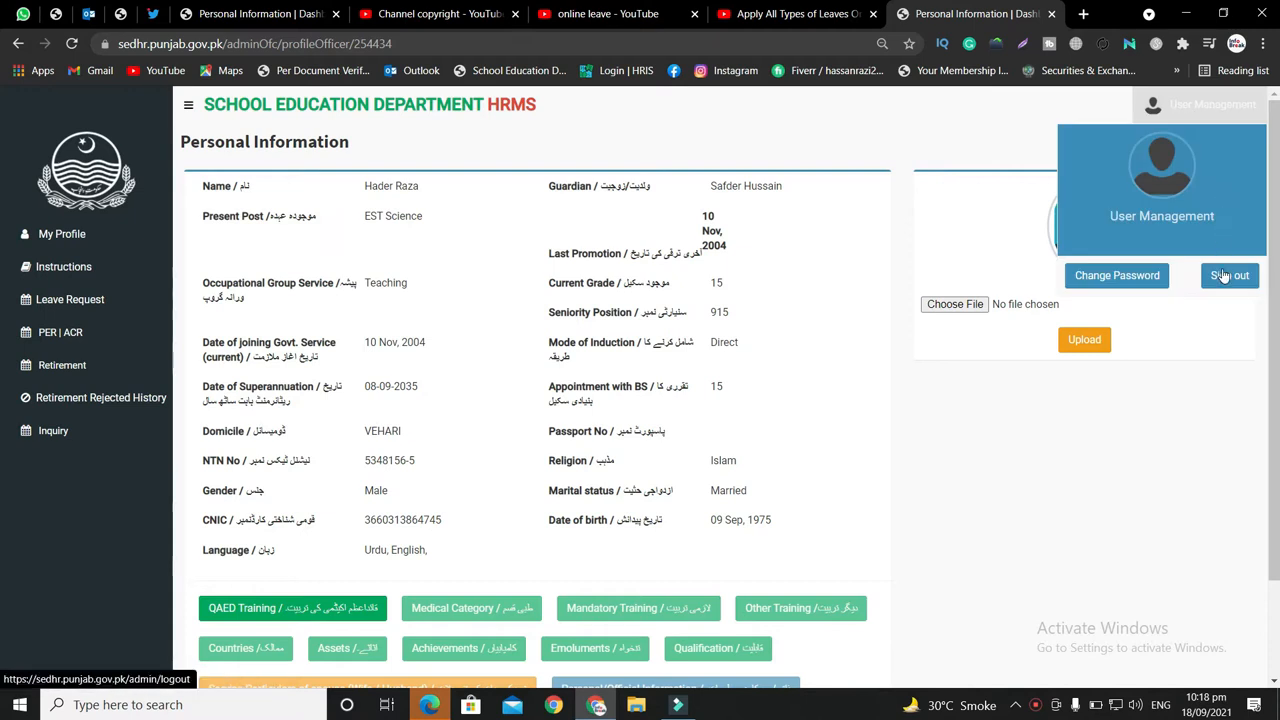
click(1222, 274)
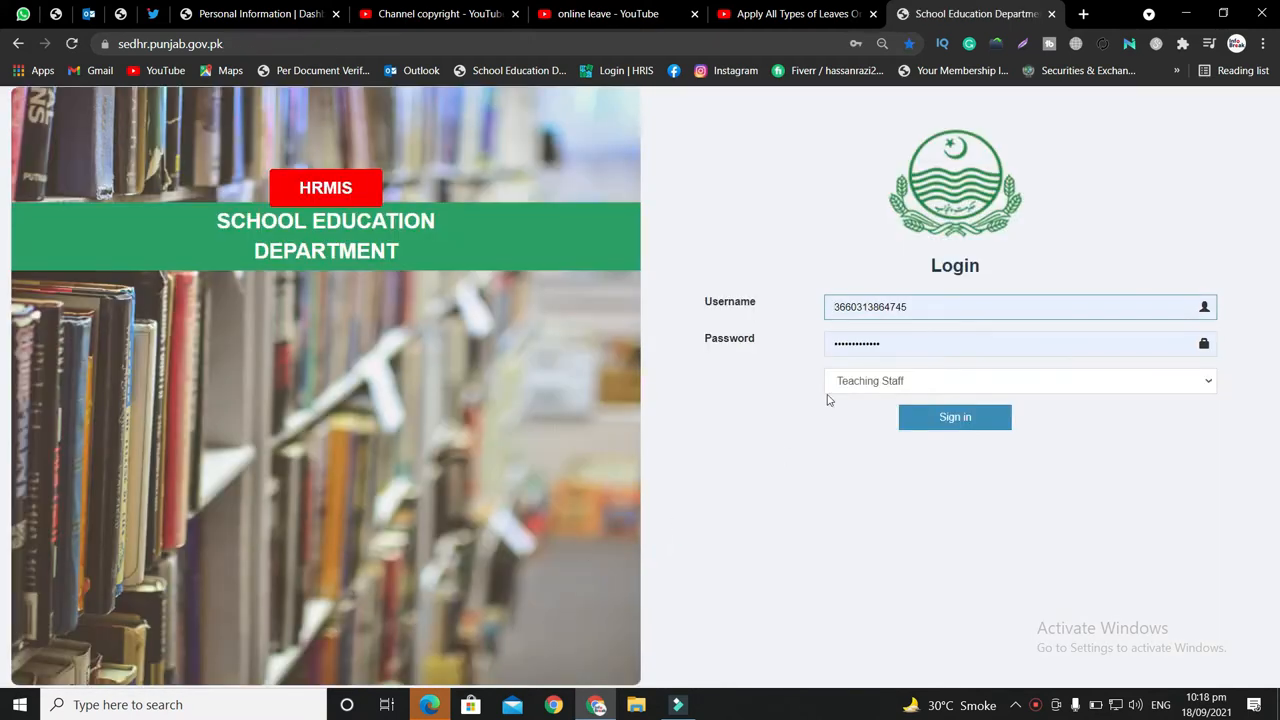
Sign in as Teaching Staff with the saved username and account password, and open the leave requests.
double_click(930, 311)
key(BackSpace)
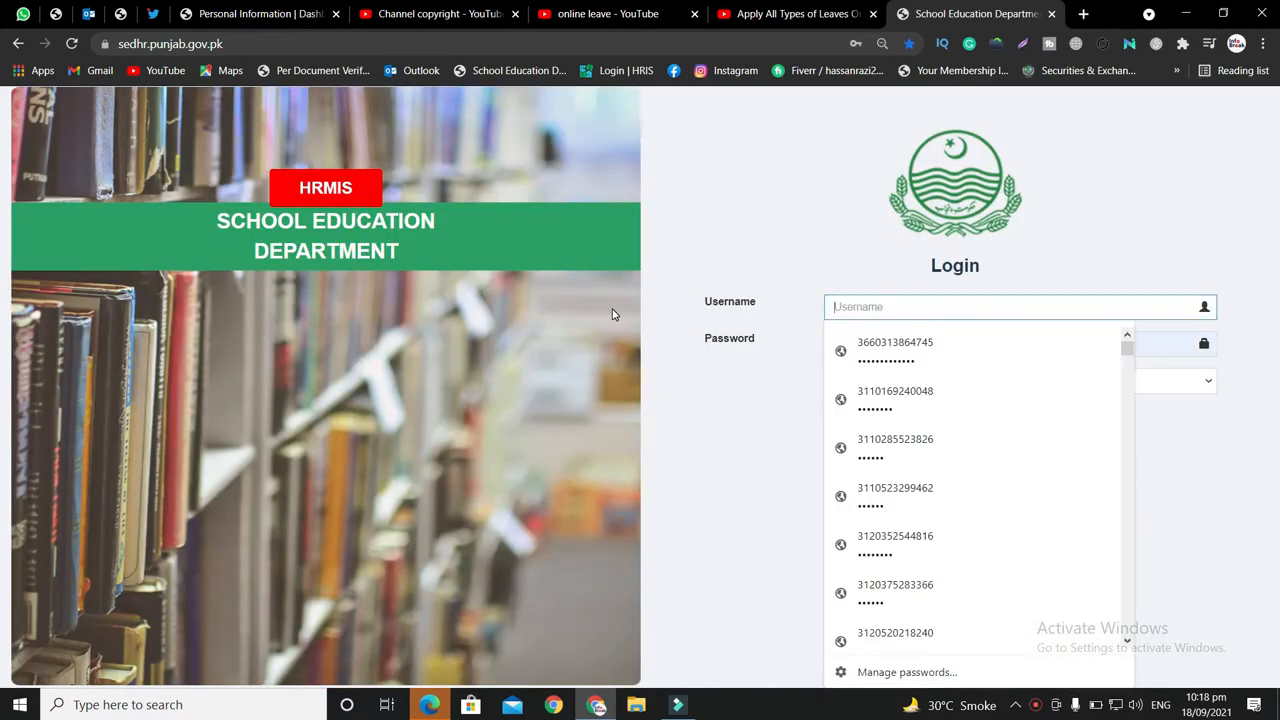
key(ctrl+z)
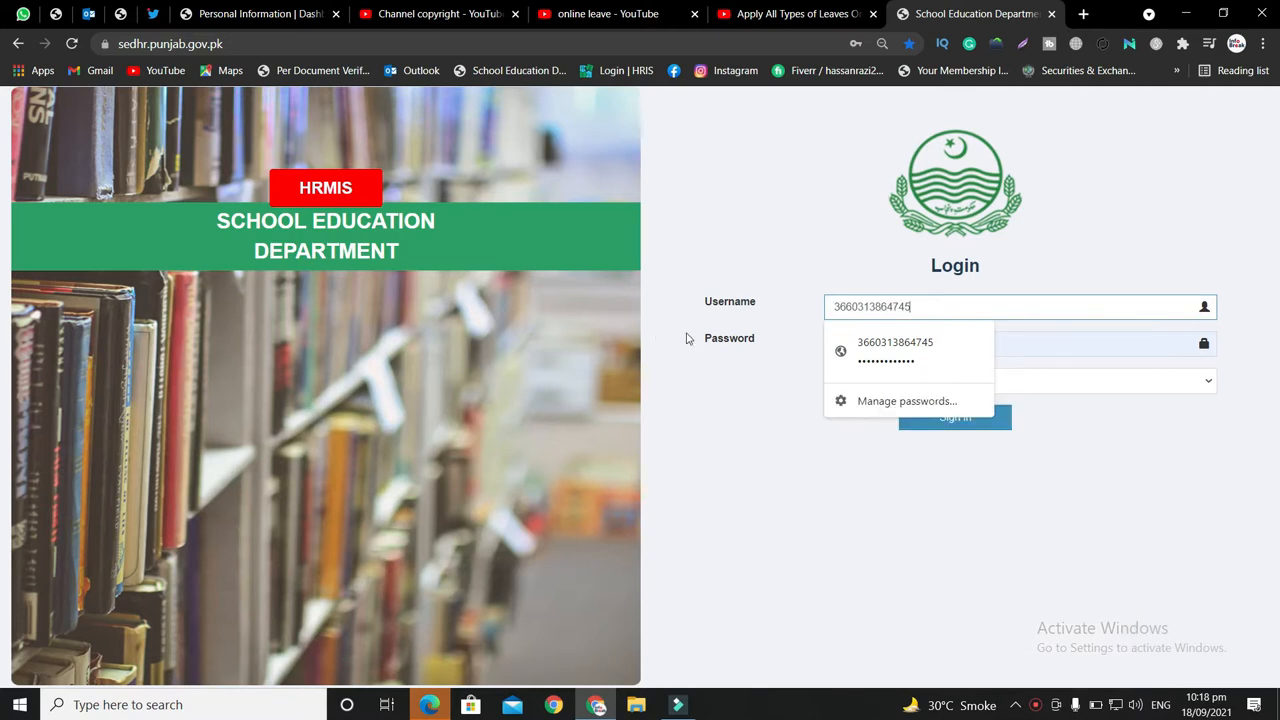
click(909, 351)
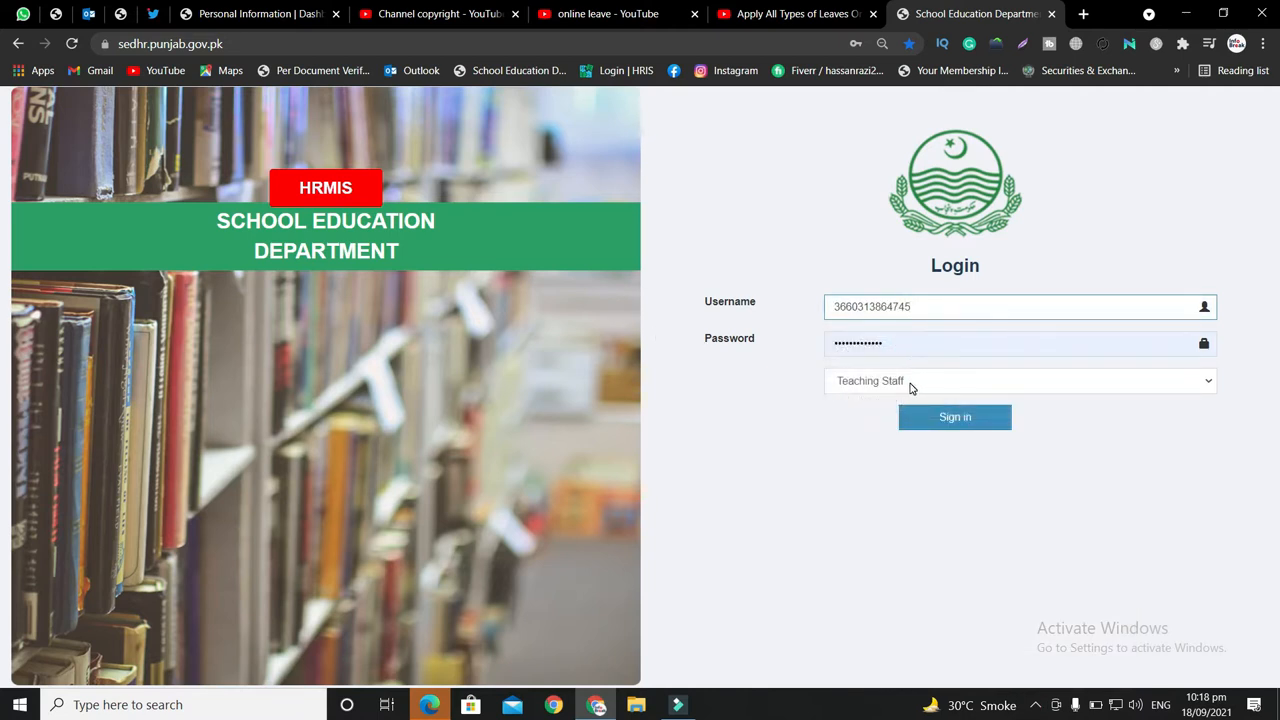
click(932, 422)
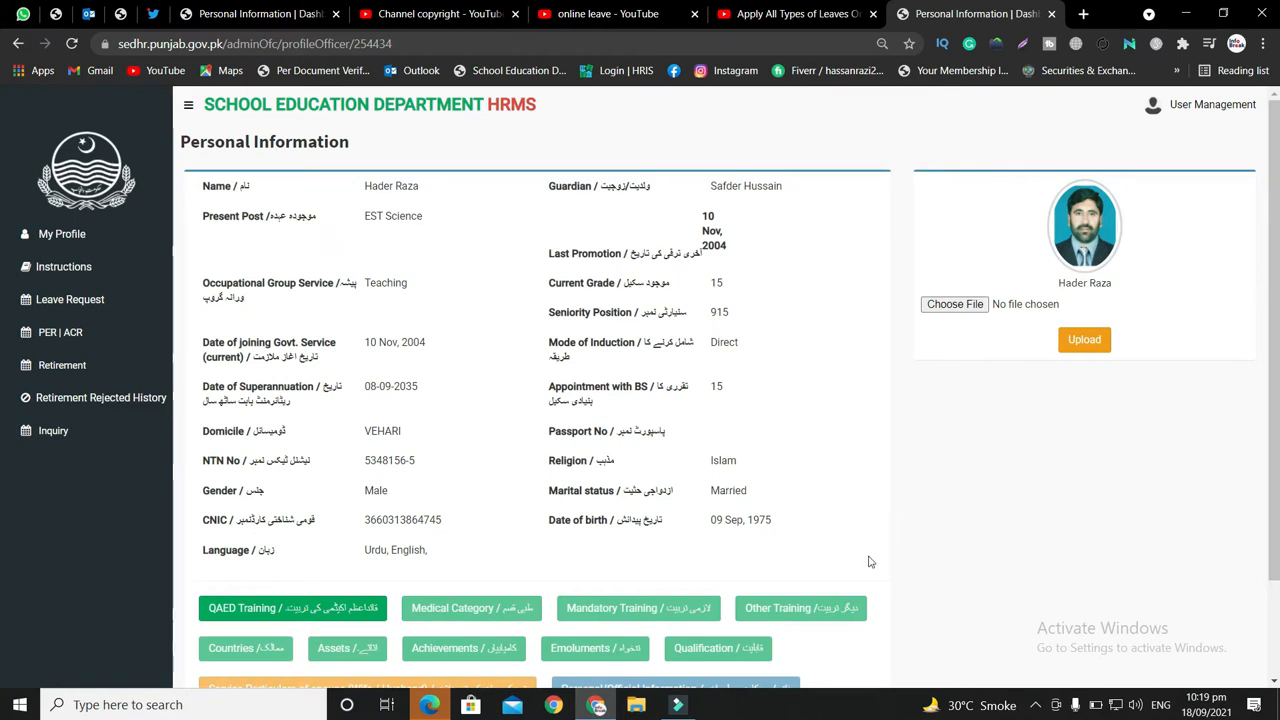
click(25, 299)
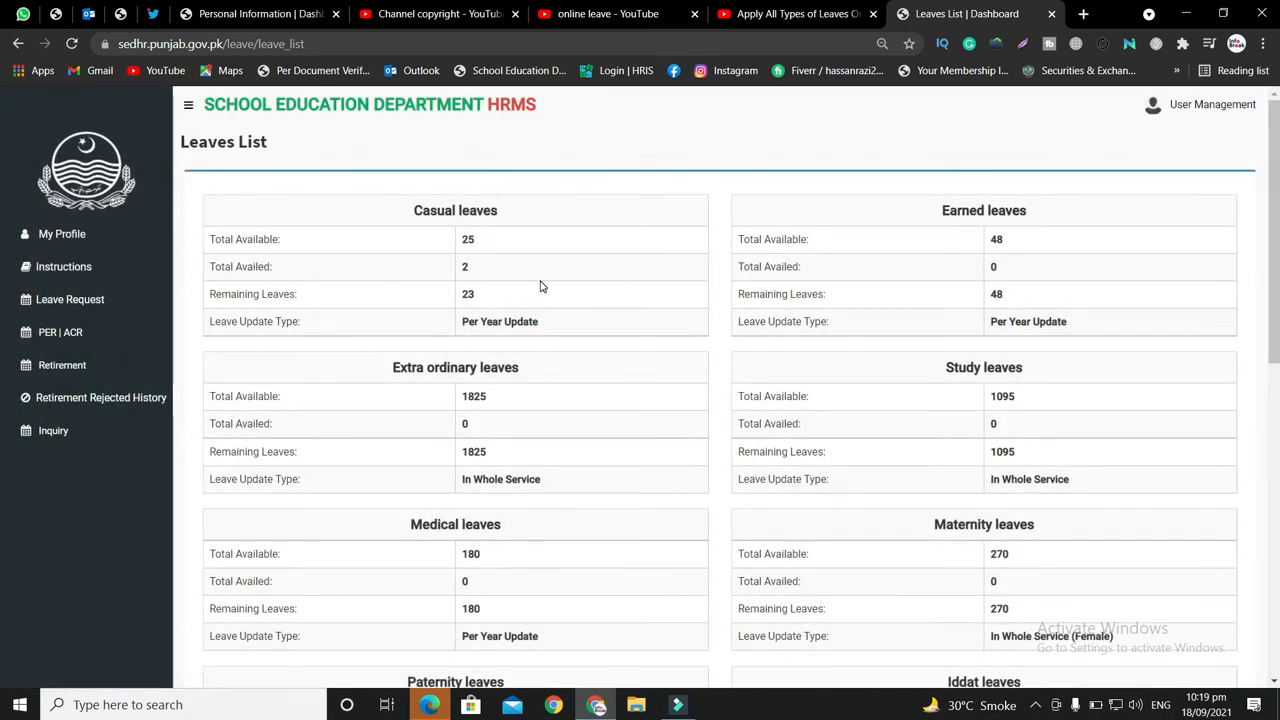
Review the balances of all leave types in the Leaves List, from casual leaves down to Hajj leaves.
scroll(540, 287, down, 6)
scroll(541, 281, up, 10)
scroll(772, 411, down, 1)
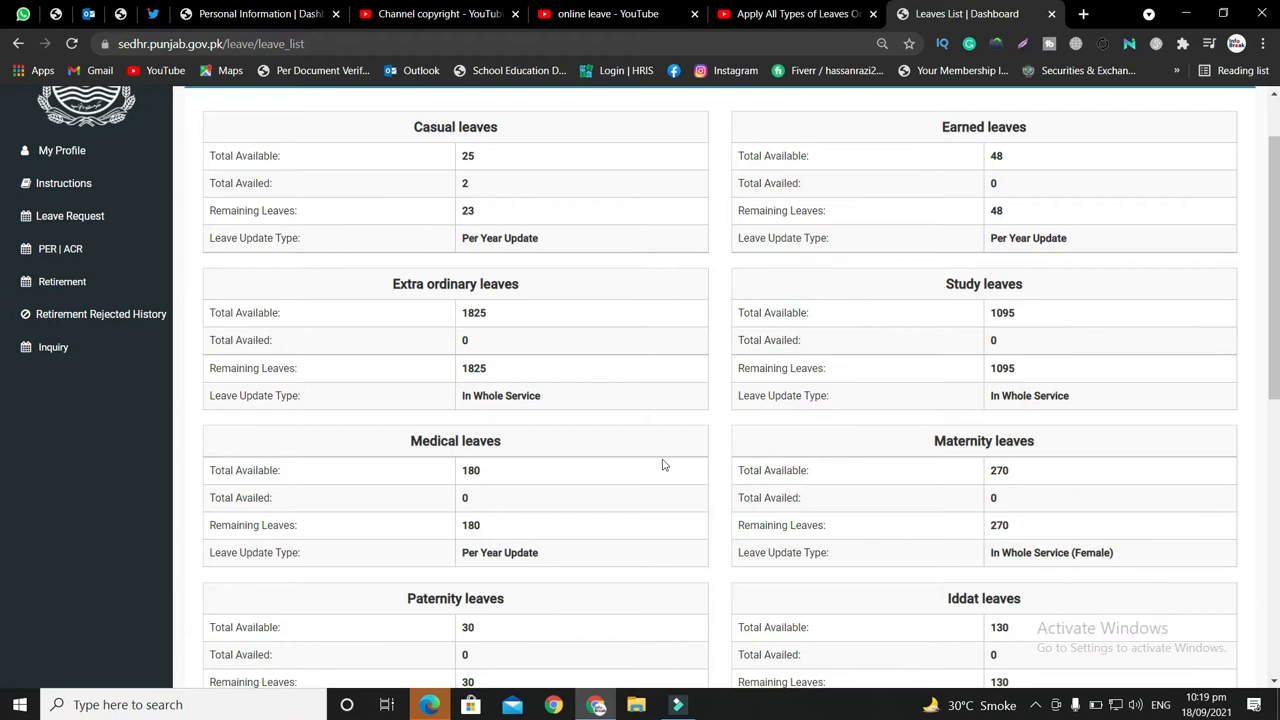
scroll(800, 478, down, 2)
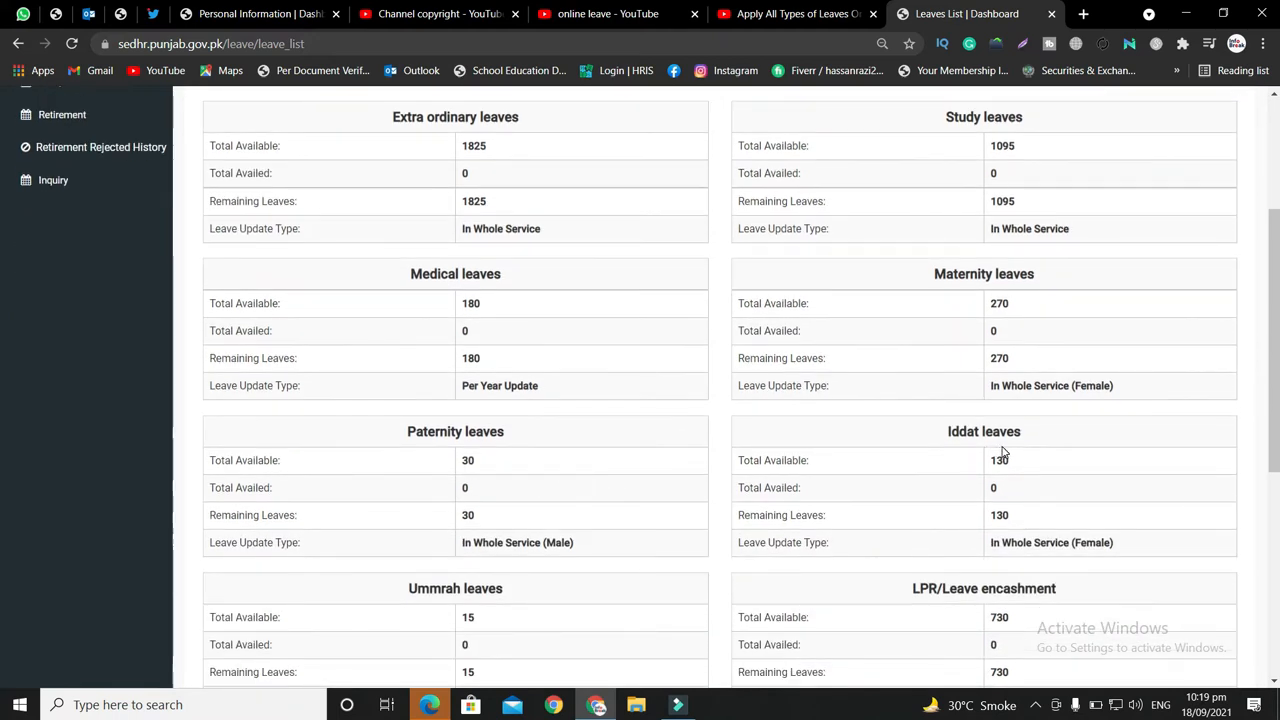
scroll(1000, 449, down, 1)
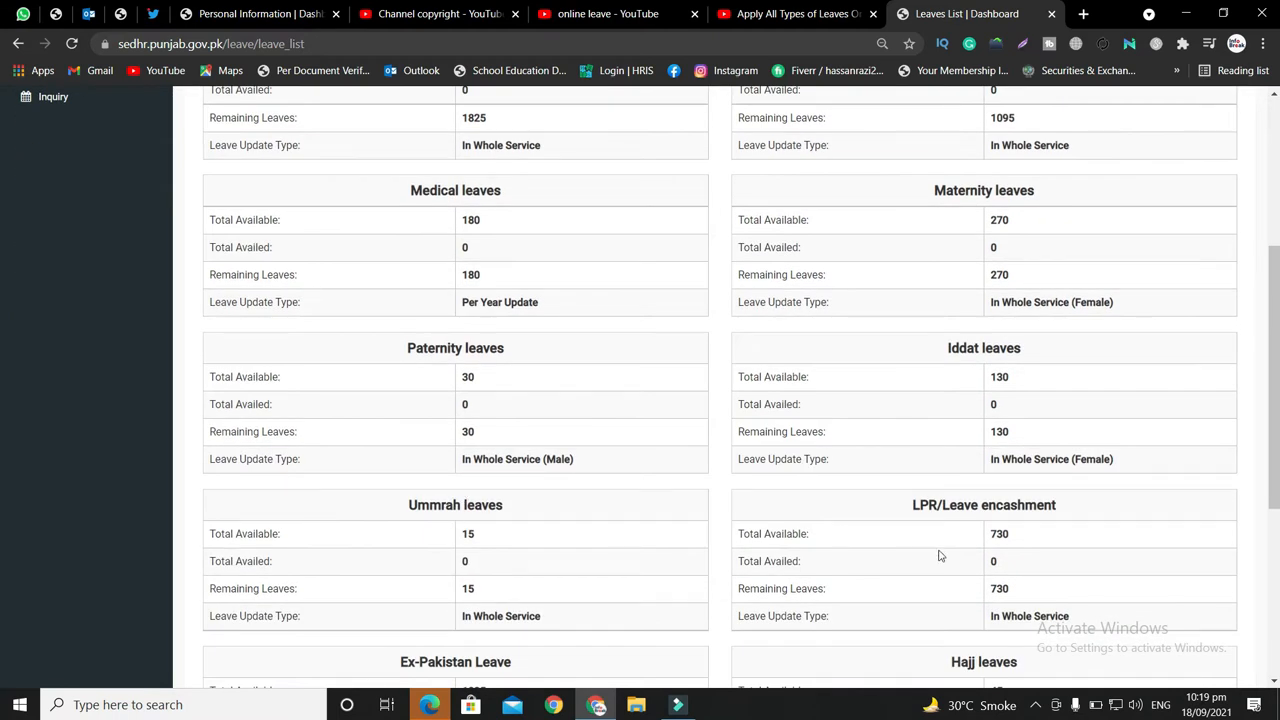
scroll(940, 556, down, 3)
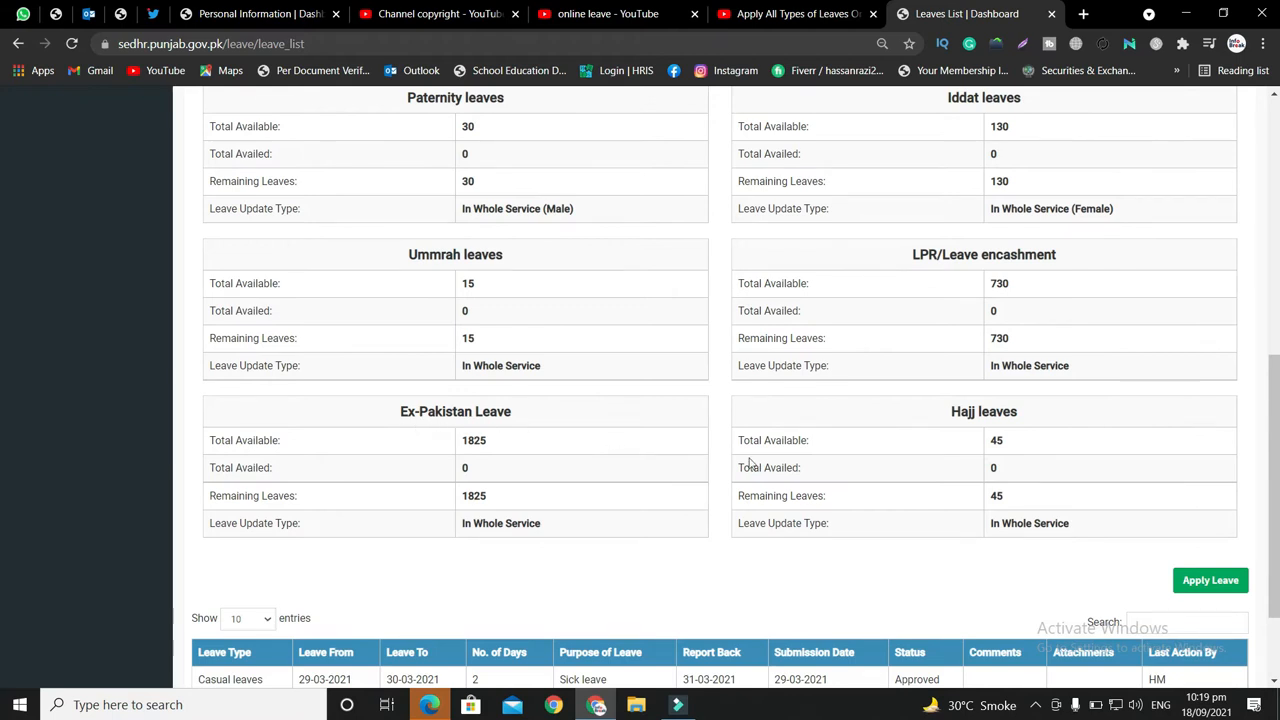
scroll(963, 491, down, 1)
scroll(951, 489, up, 7)
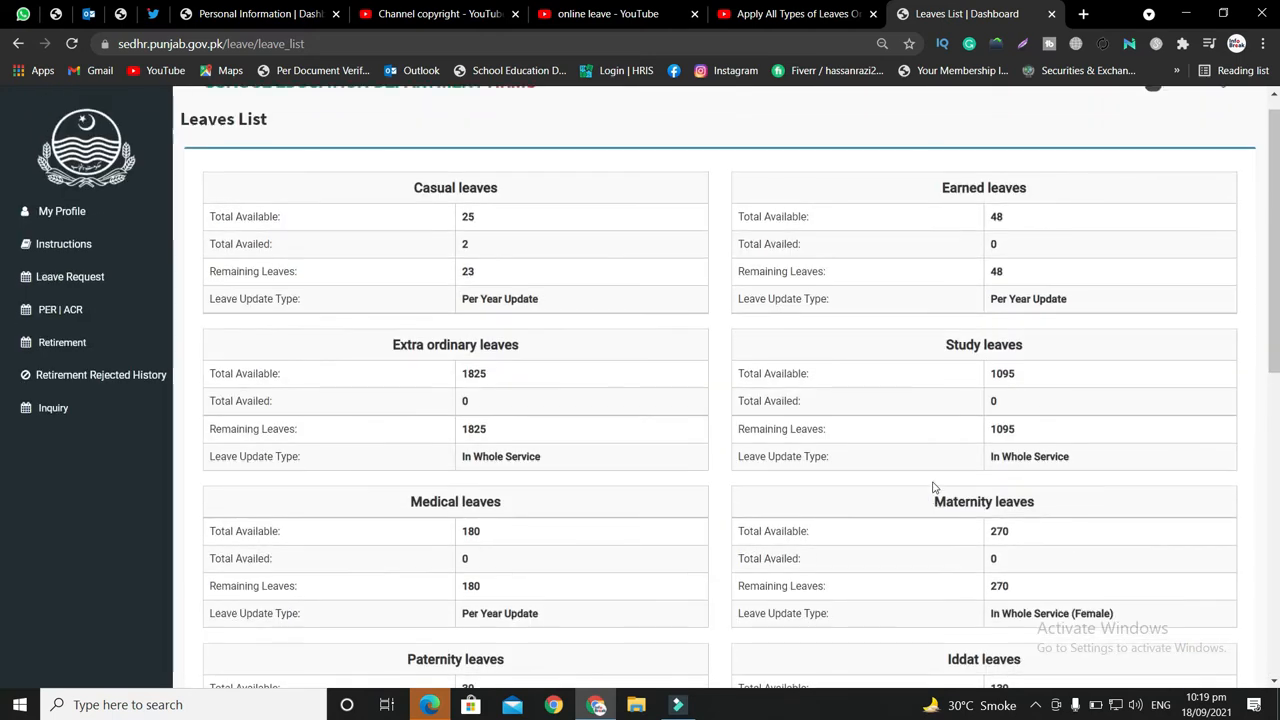
scroll(933, 487, up, 1)
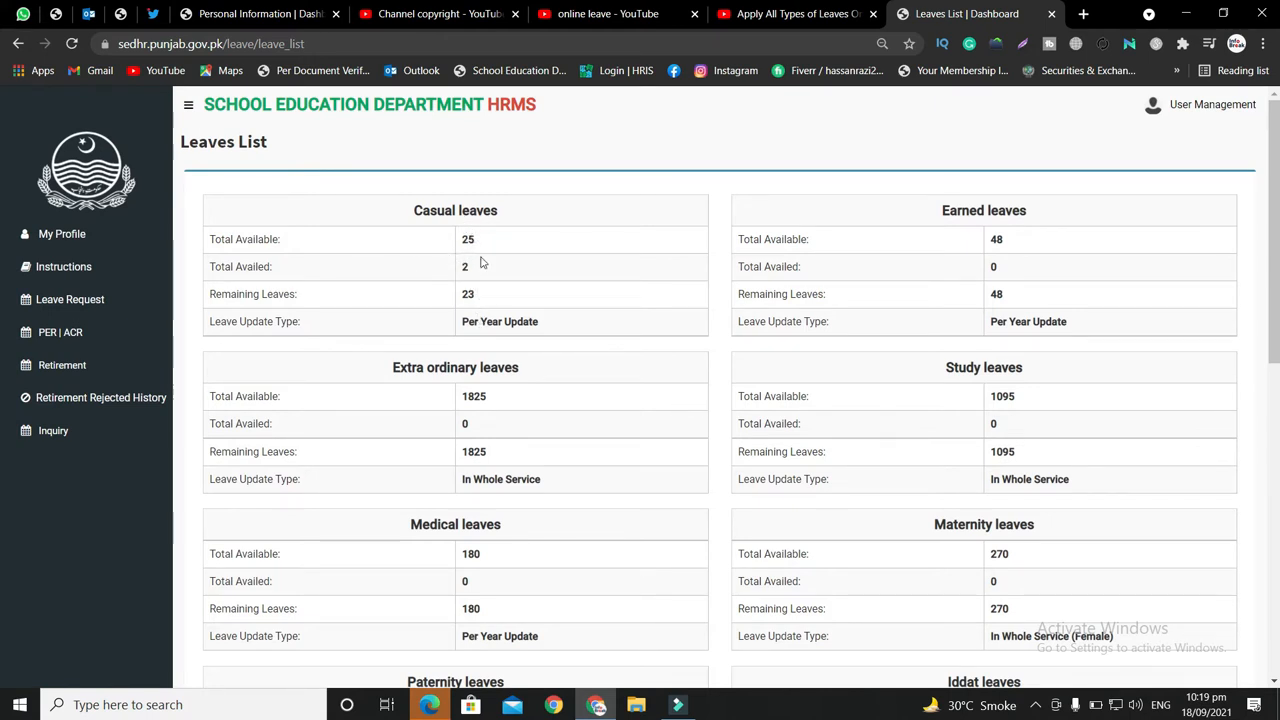
Examine the total available, total availed and remaining figures for casual leaves.
drag(410, 211, 502, 220)
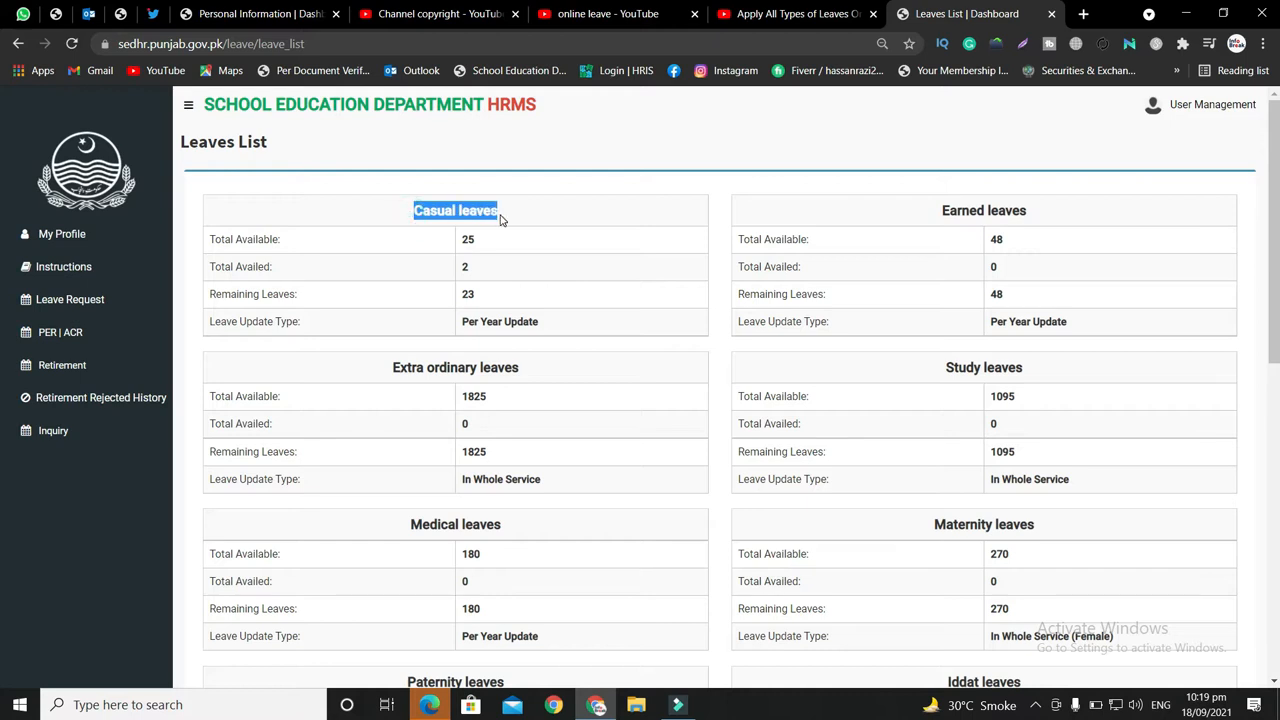
click(488, 240)
double_click(467, 241)
double_click(464, 266)
double_click(473, 294)
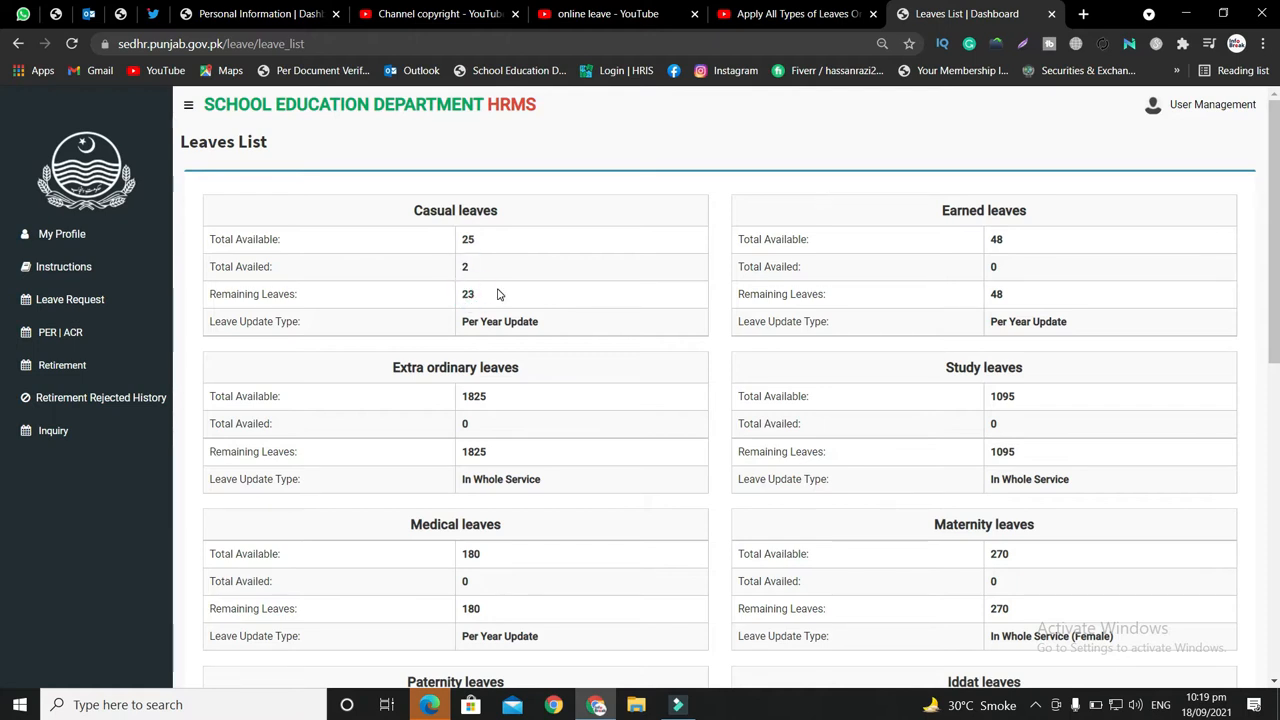
Look through the leave balances again and examine the Ex-Pakistan Leave entry and the past leave records.
scroll(500, 294, down, 6)
scroll(500, 294, up, 7)
scroll(500, 294, down, 1)
scroll(498, 290, up, 1)
scroll(498, 293, down, 3)
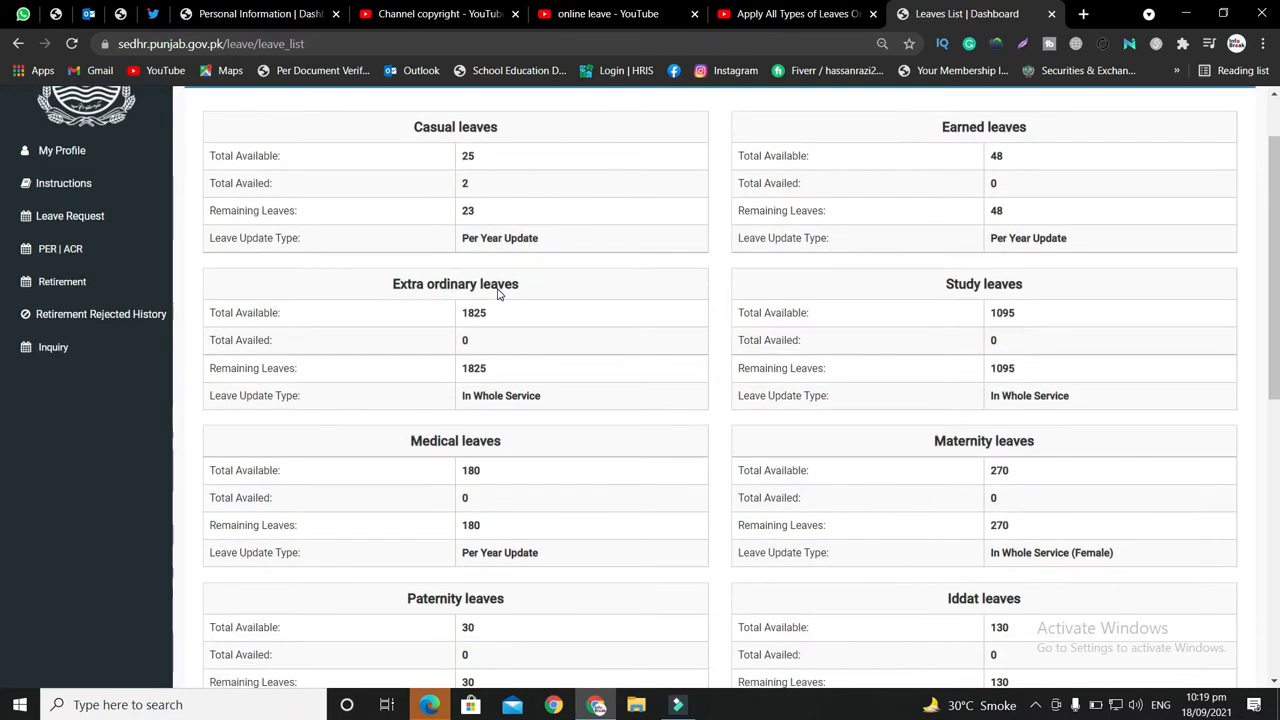
scroll(498, 293, up, 3)
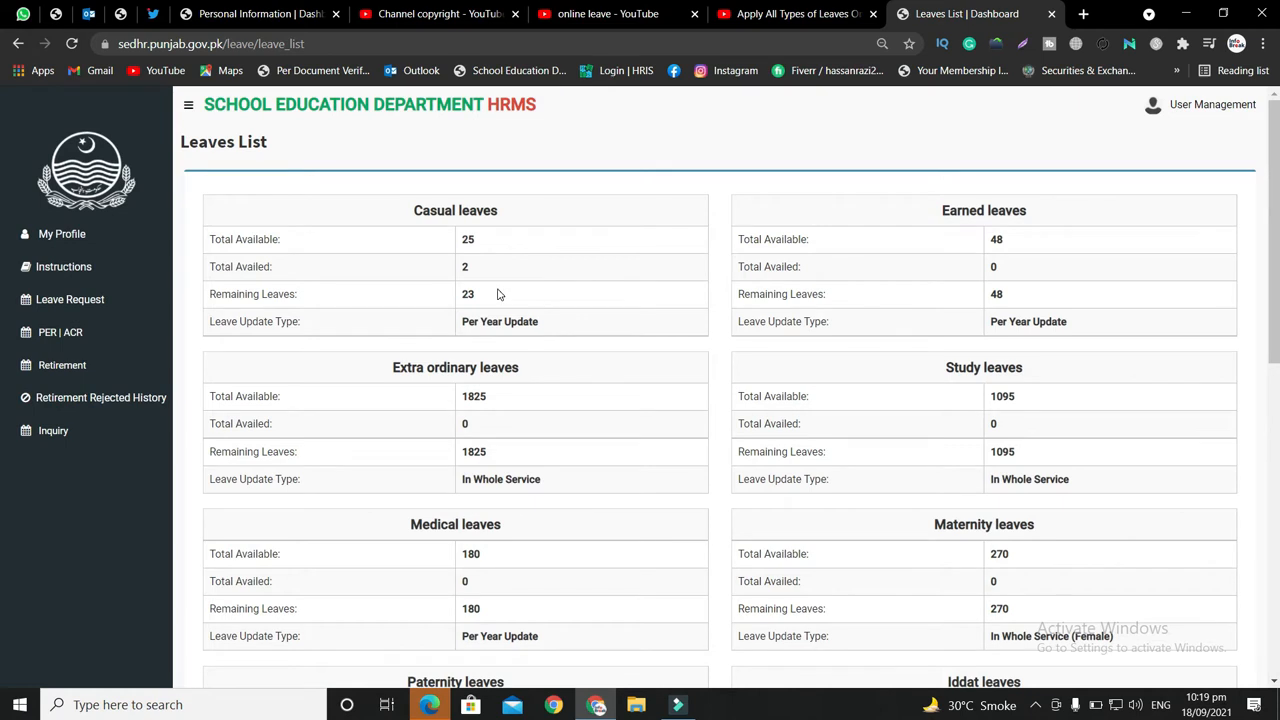
scroll(498, 292, down, 1)
scroll(756, 314, down, 6)
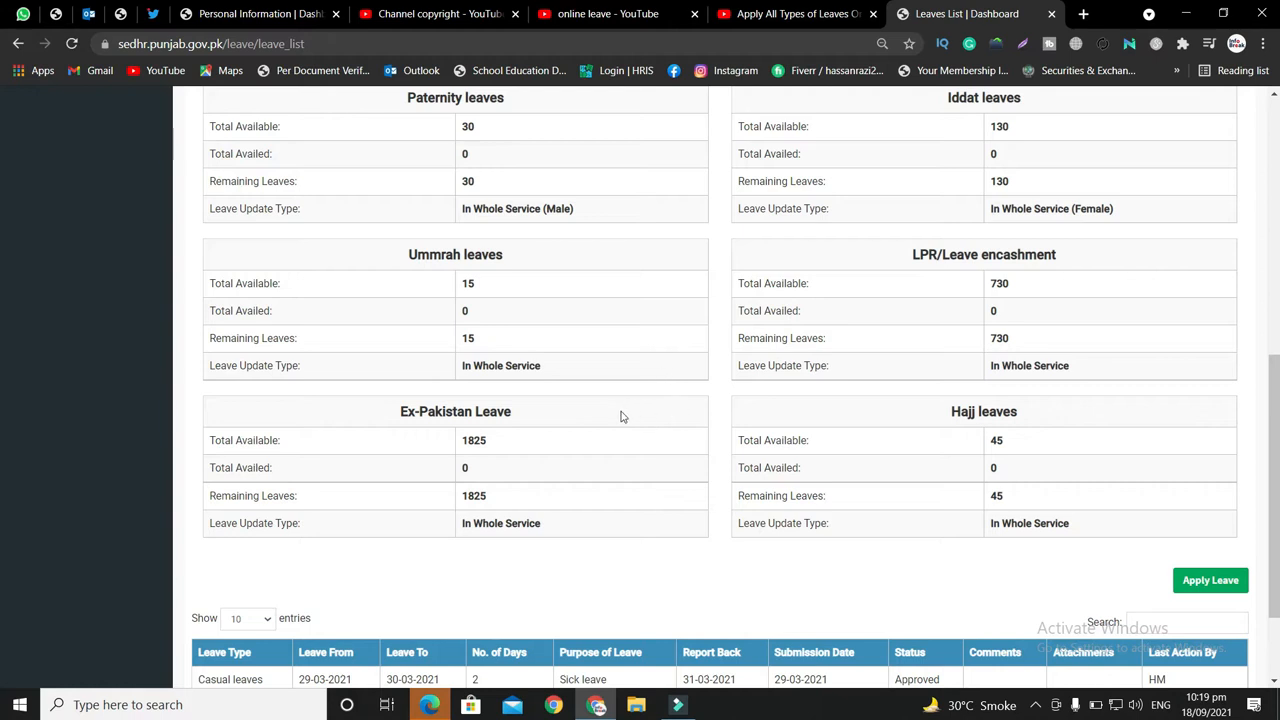
drag(397, 414, 518, 416)
scroll(1066, 507, down, 2)
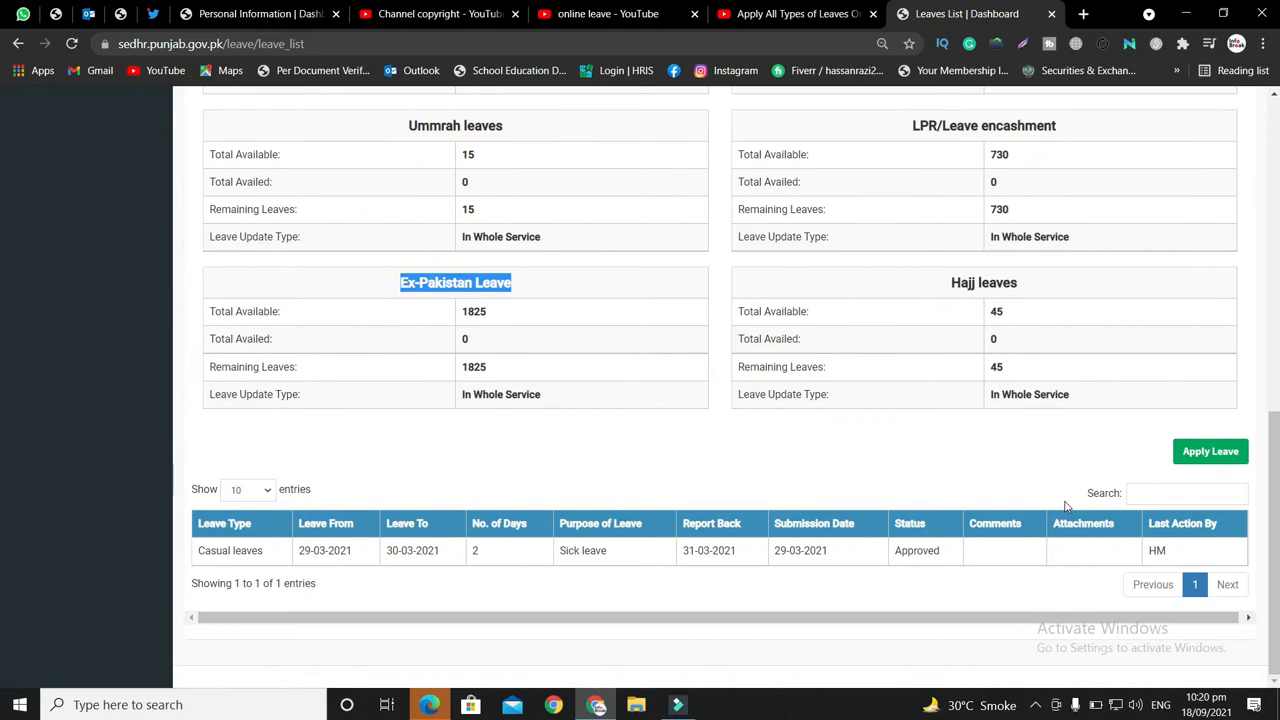
scroll(886, 386, up, 7)
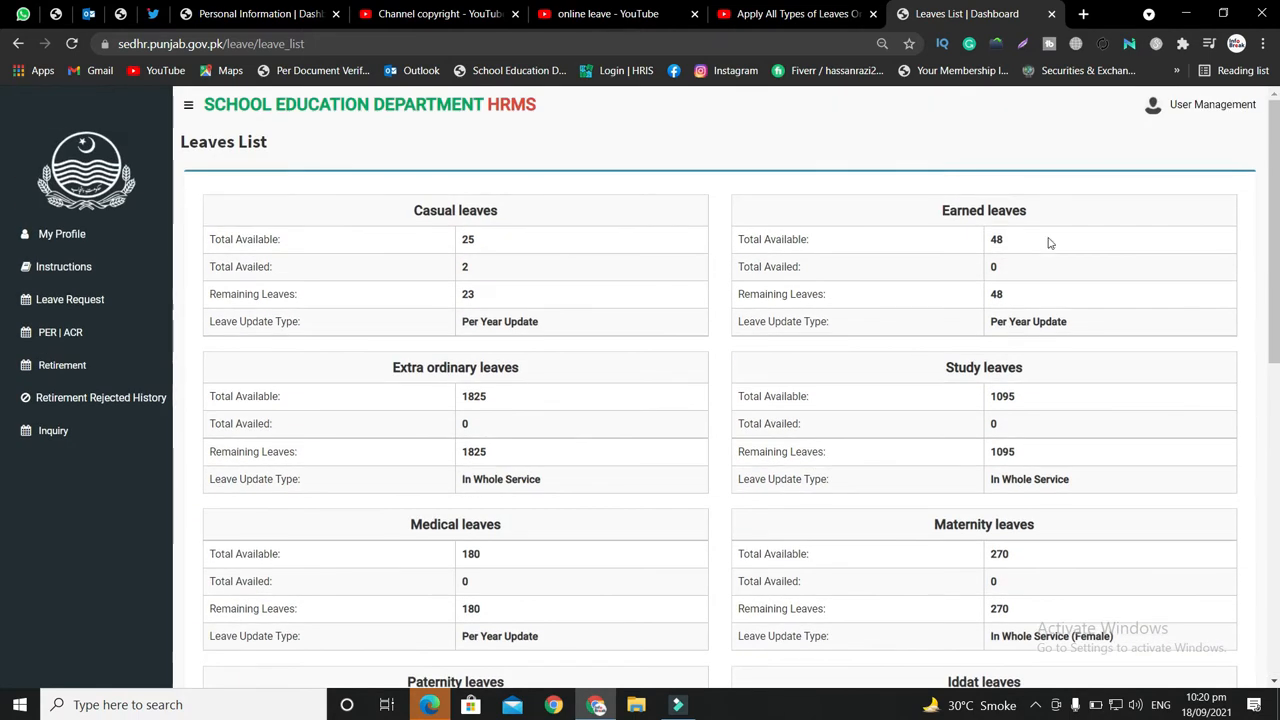
Start a new leave application and agree to the casual leave rule.
scroll(626, 456, down, 7)
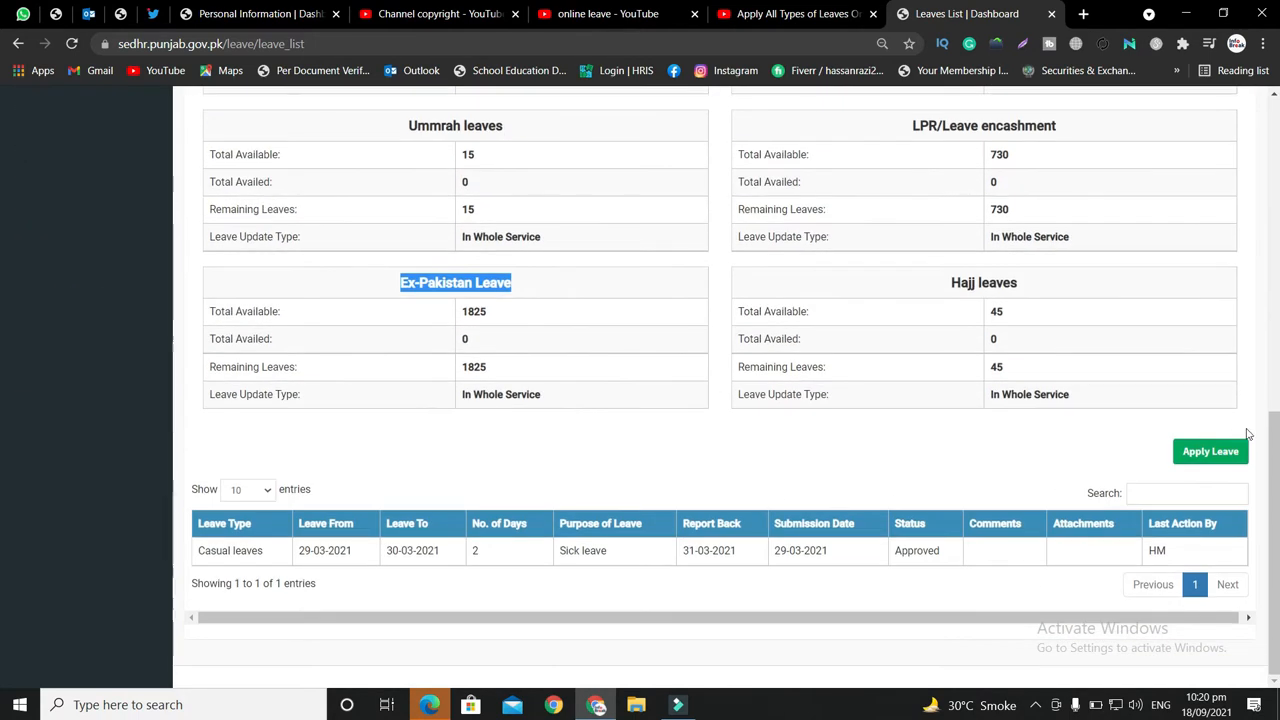
click(1226, 453)
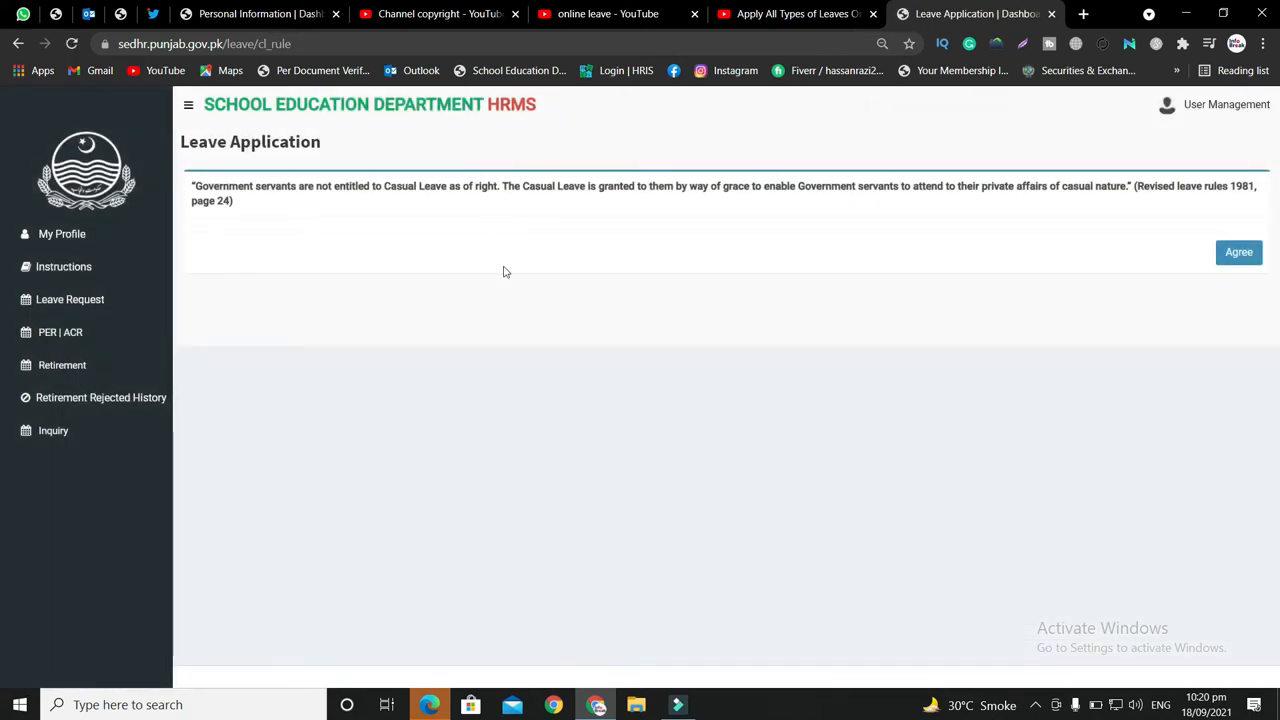
click(1238, 256)
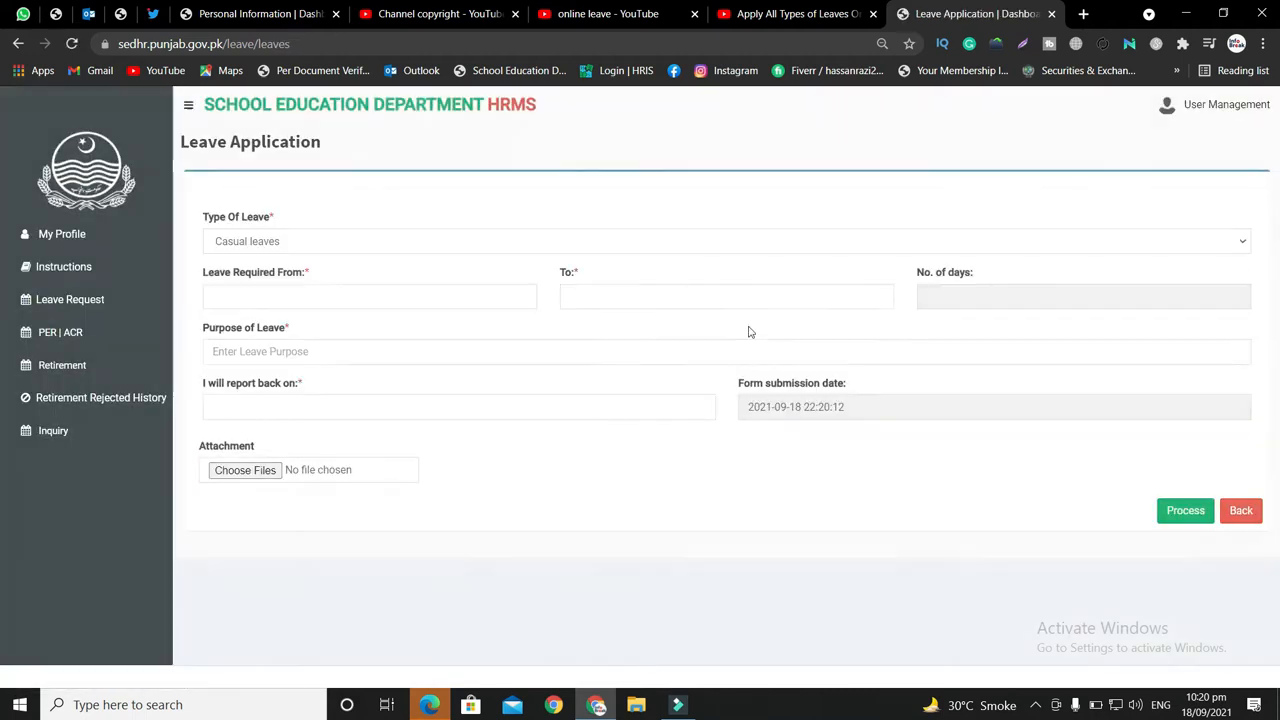
Set the type of leave to Ex-Pakistan Leave after viewing the available leave types.
click(534, 243)
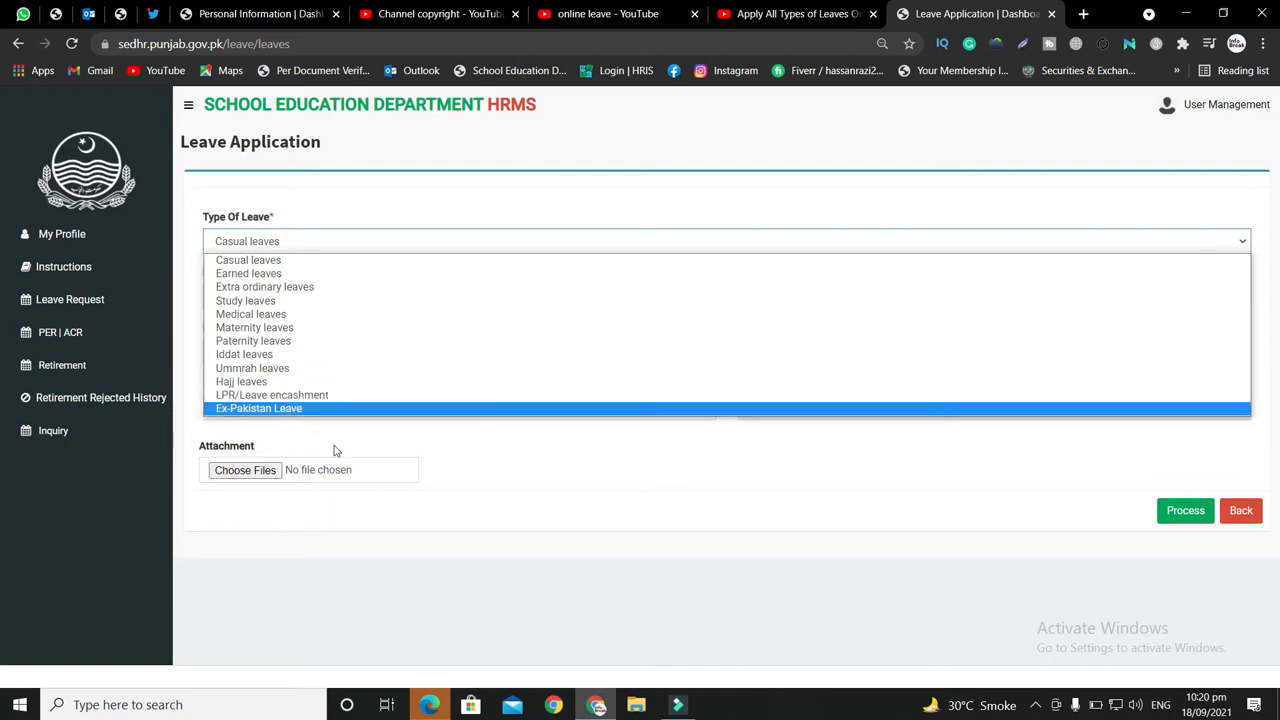
click(565, 478)
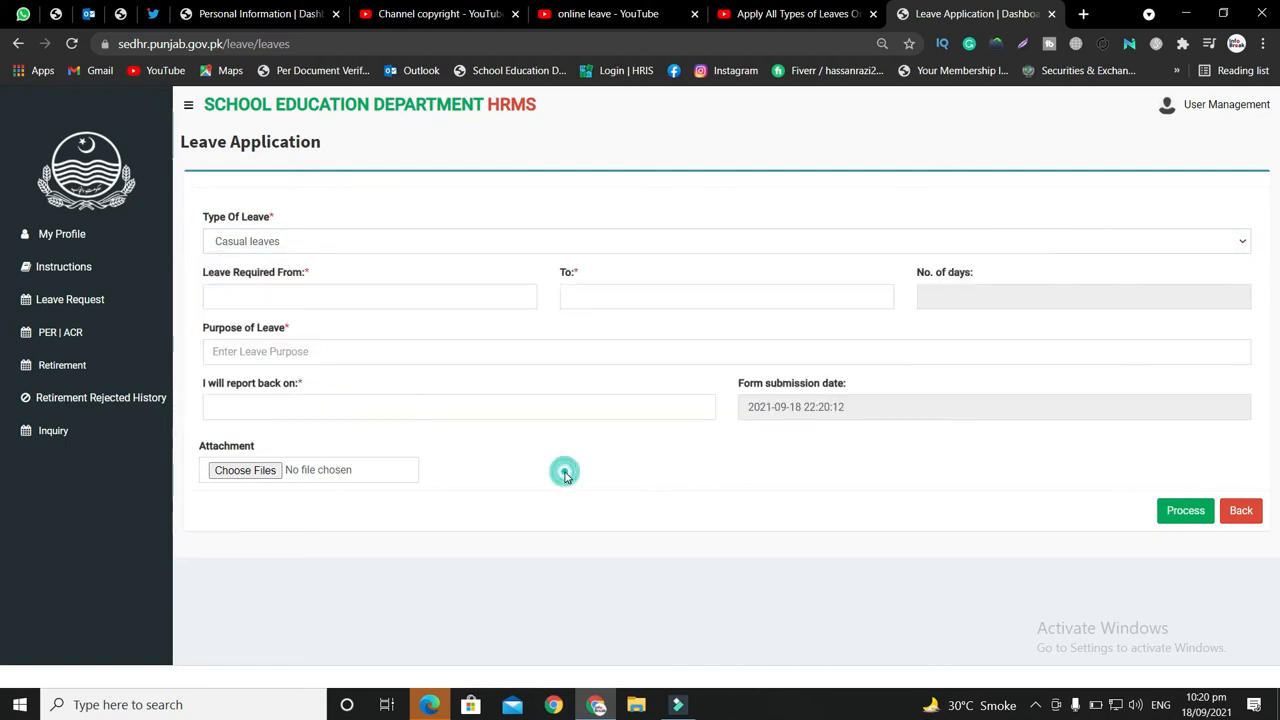
click(365, 241)
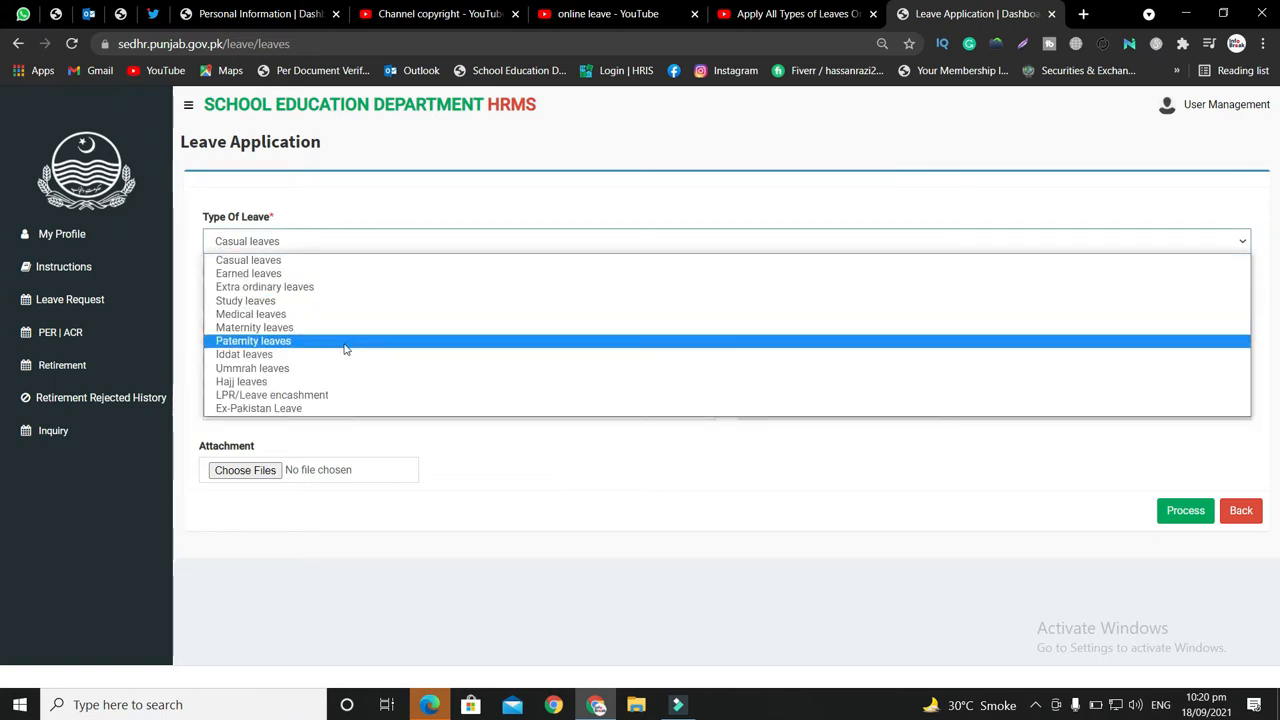
click(345, 407)
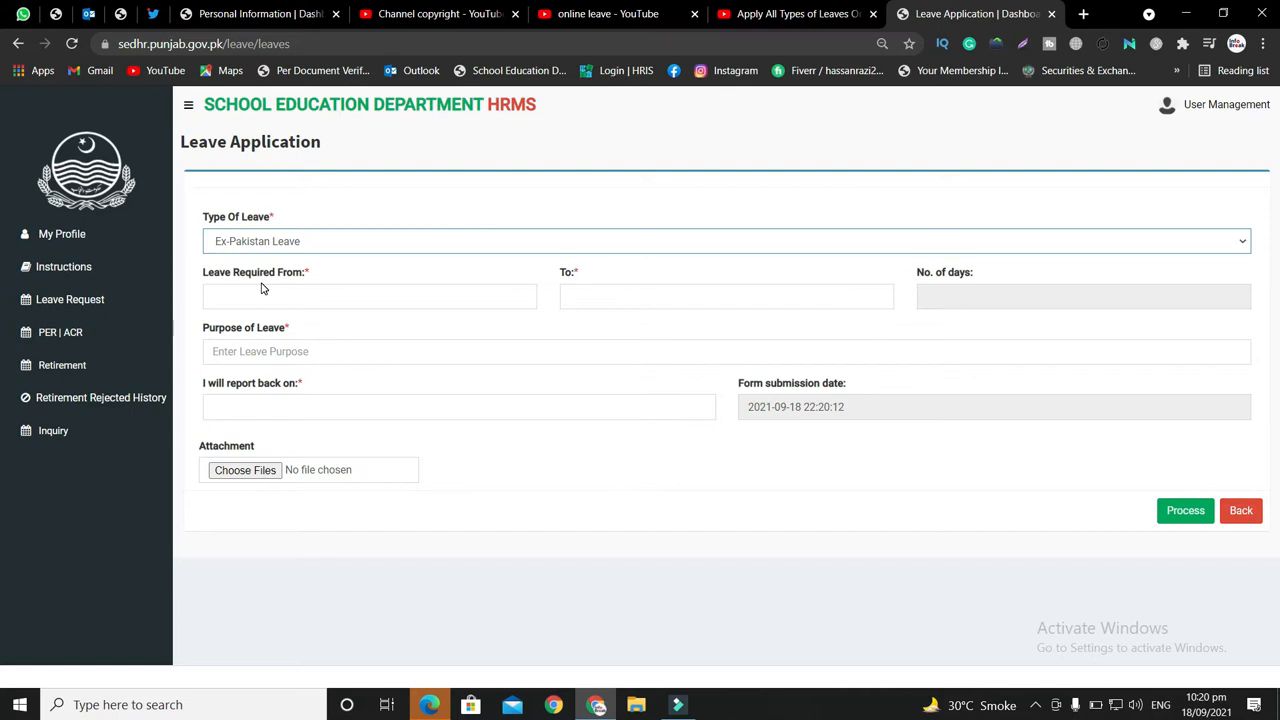
Set the leave period from 2021-09-30 to 2021-10-30 and check the calculated number of days.
click(316, 291)
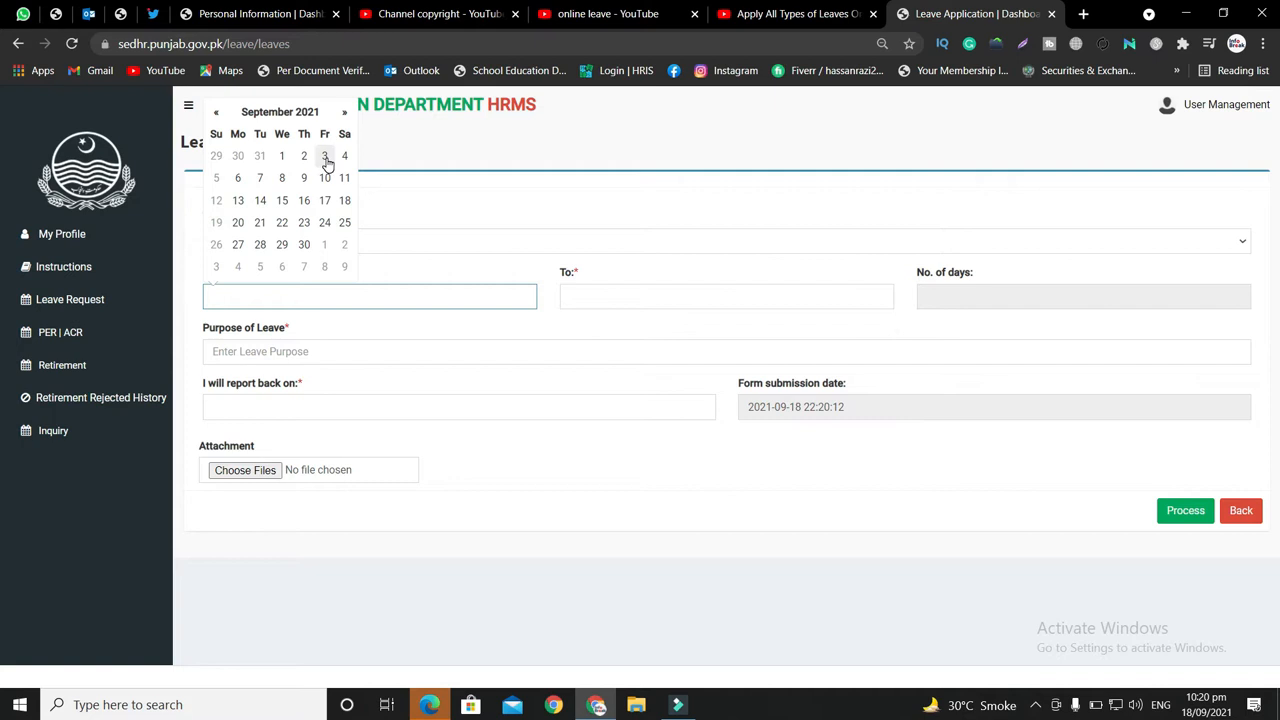
click(305, 245)
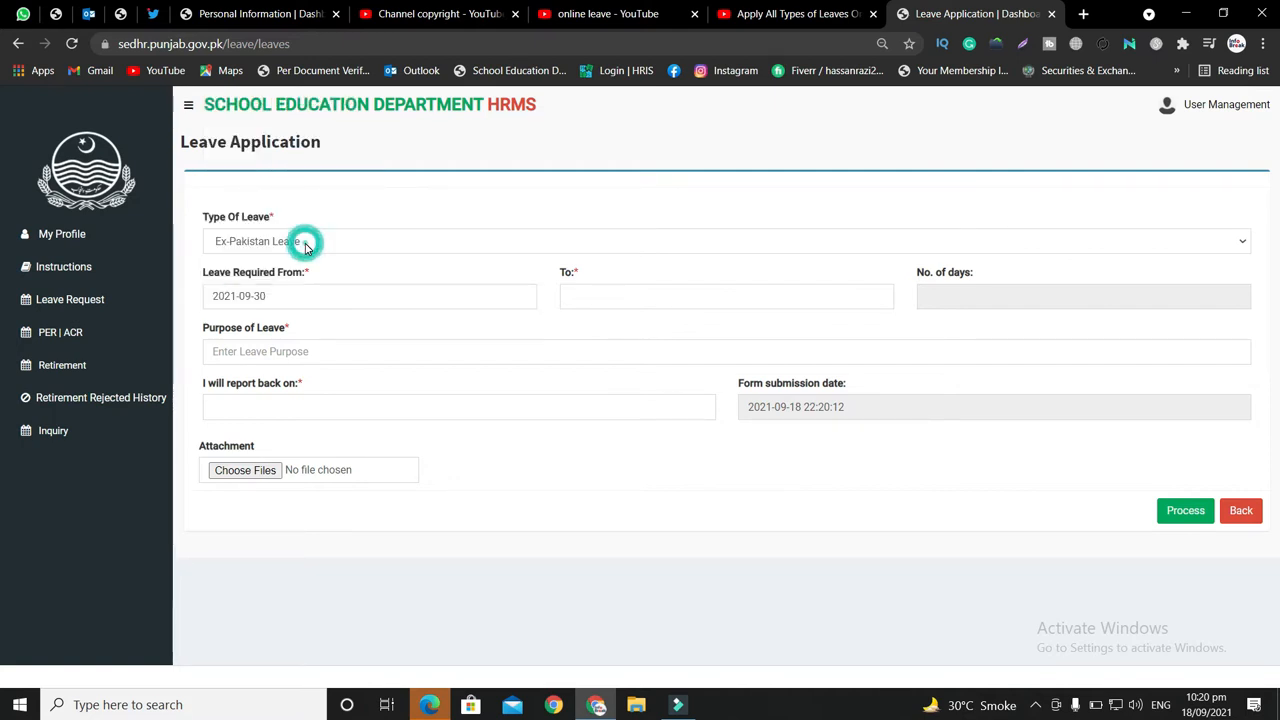
click(591, 287)
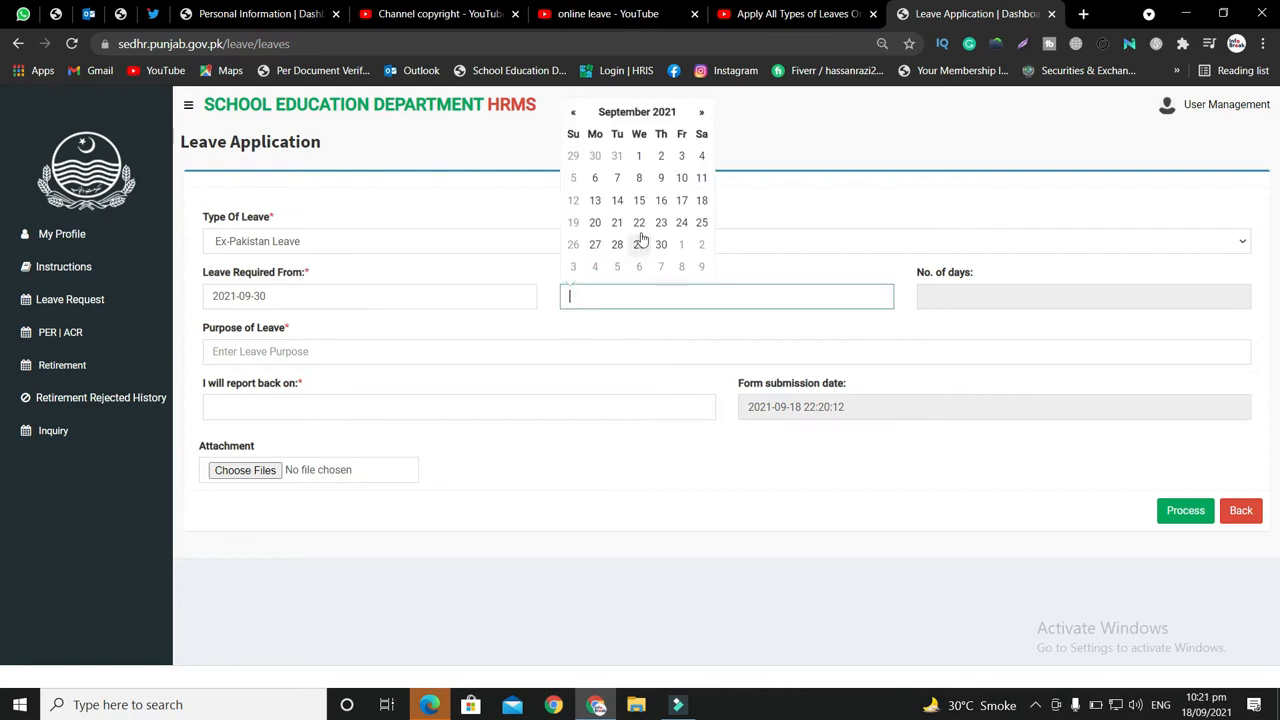
click(704, 111)
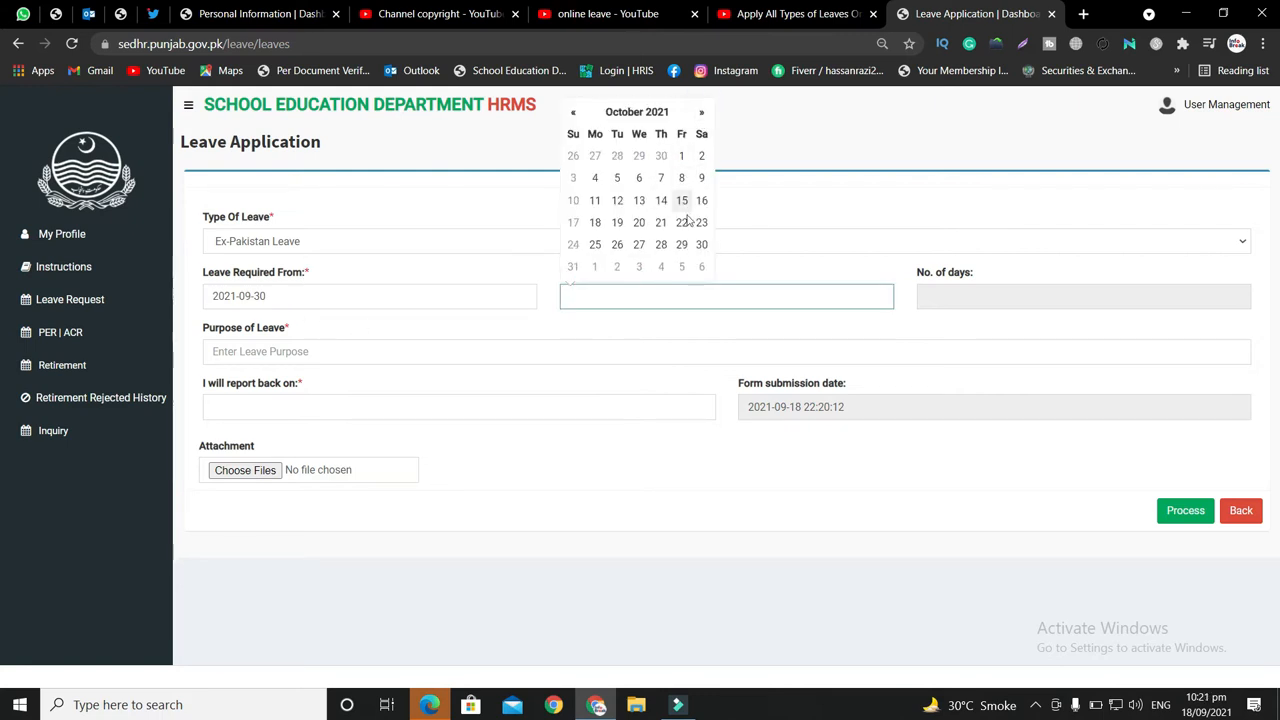
click(702, 247)
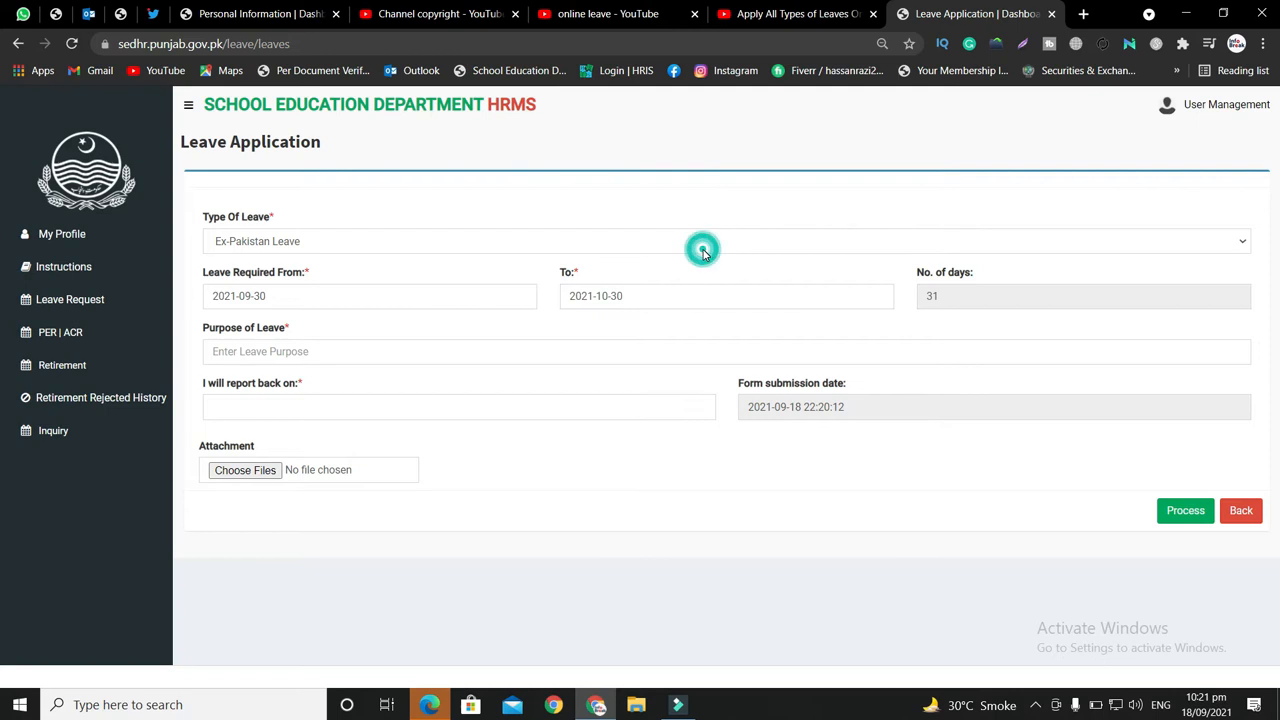
double_click(943, 298)
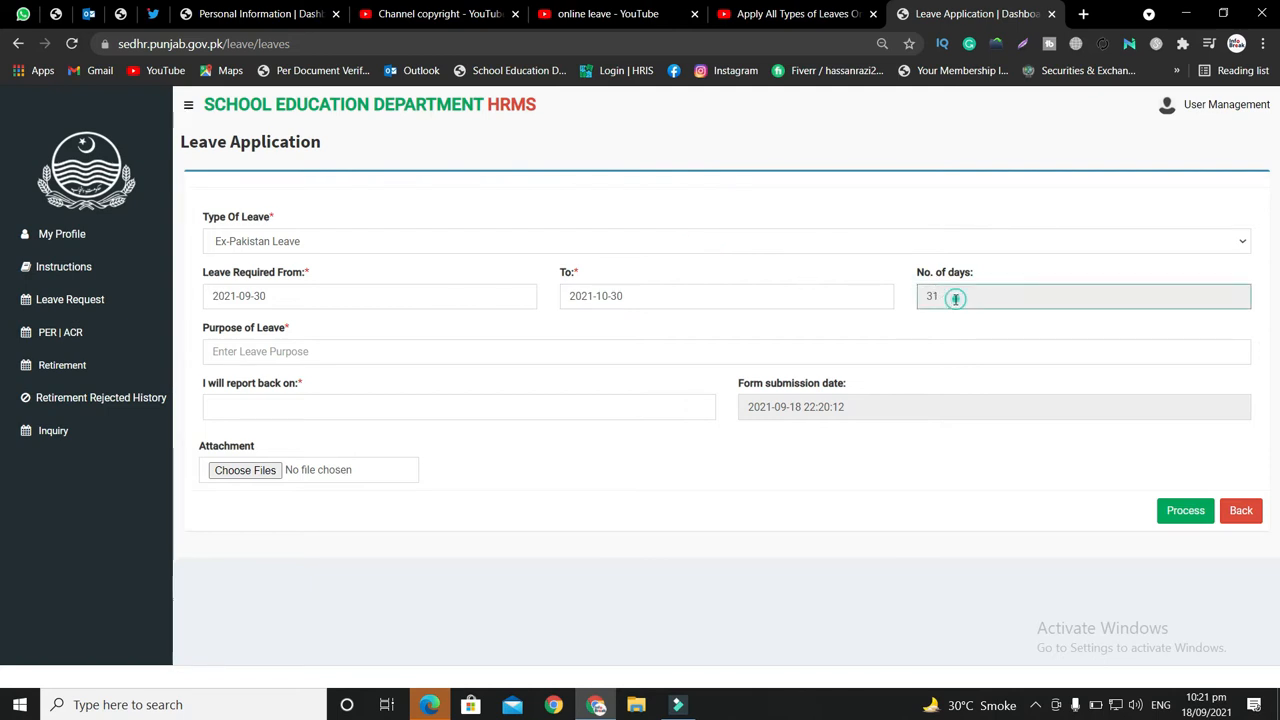
Enter "Due to medical issue, my operation is scheduled in Uk" as the purpose of leave by adapting the saved medical-issue suggestion.
click(461, 358)
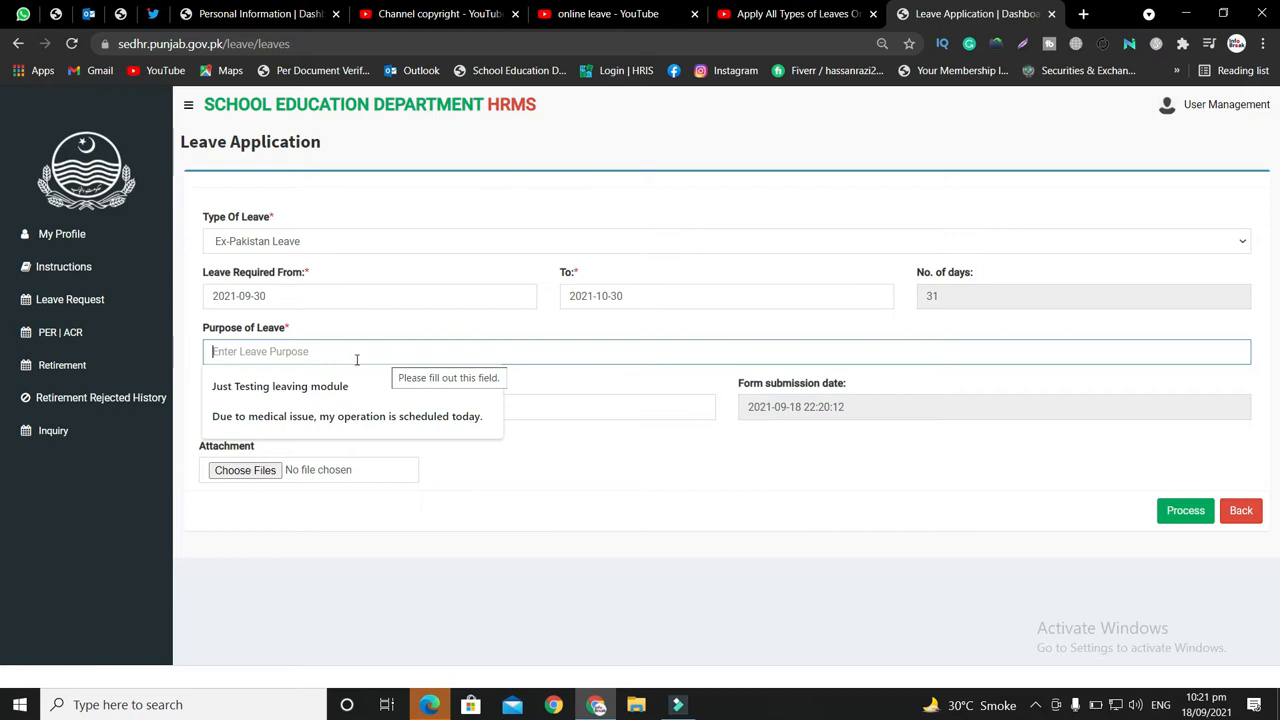
click(358, 416)
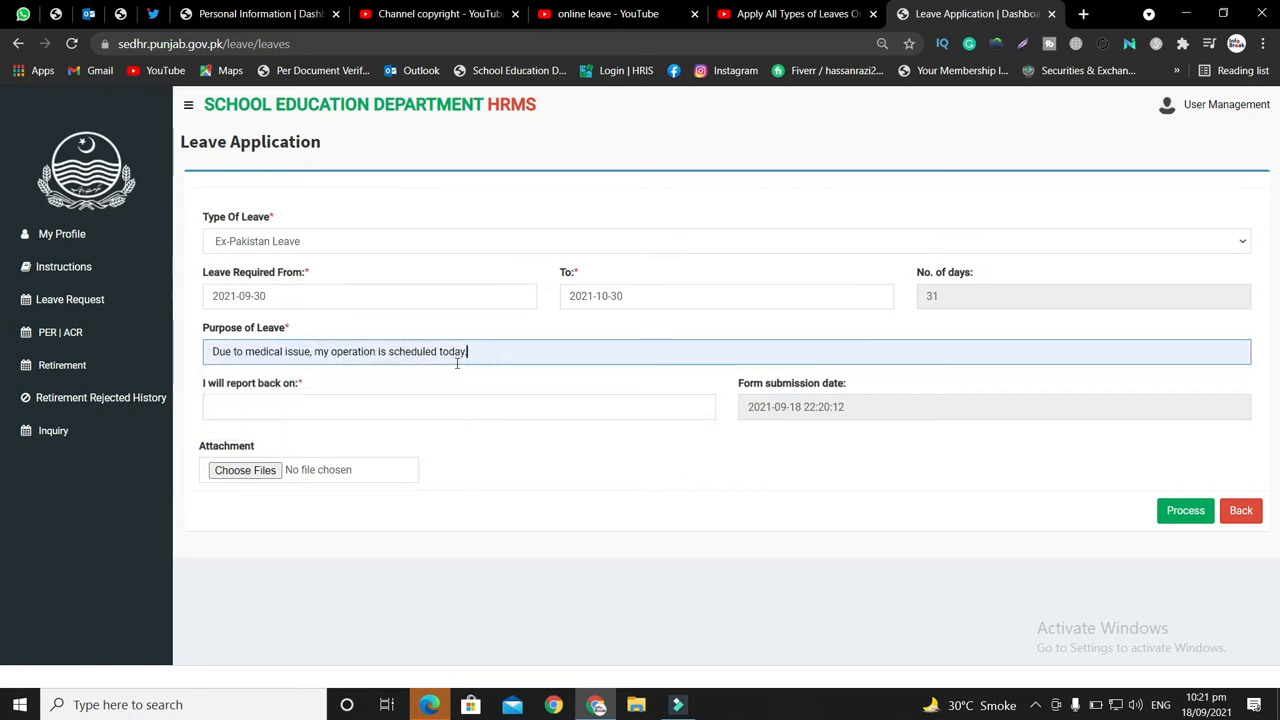
key(BackSpace)
key(BackSpace)
key(BackSpace)
key(BackSpace)
key(BackSpace)
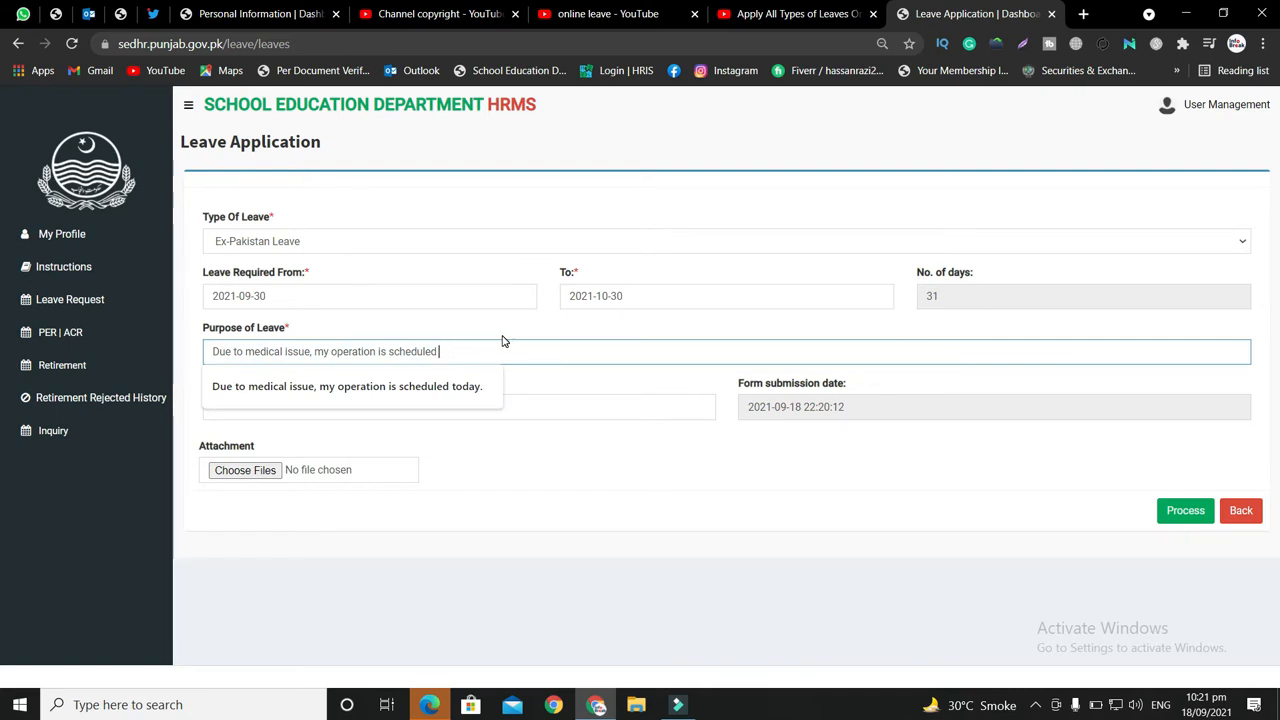
text(in UK)
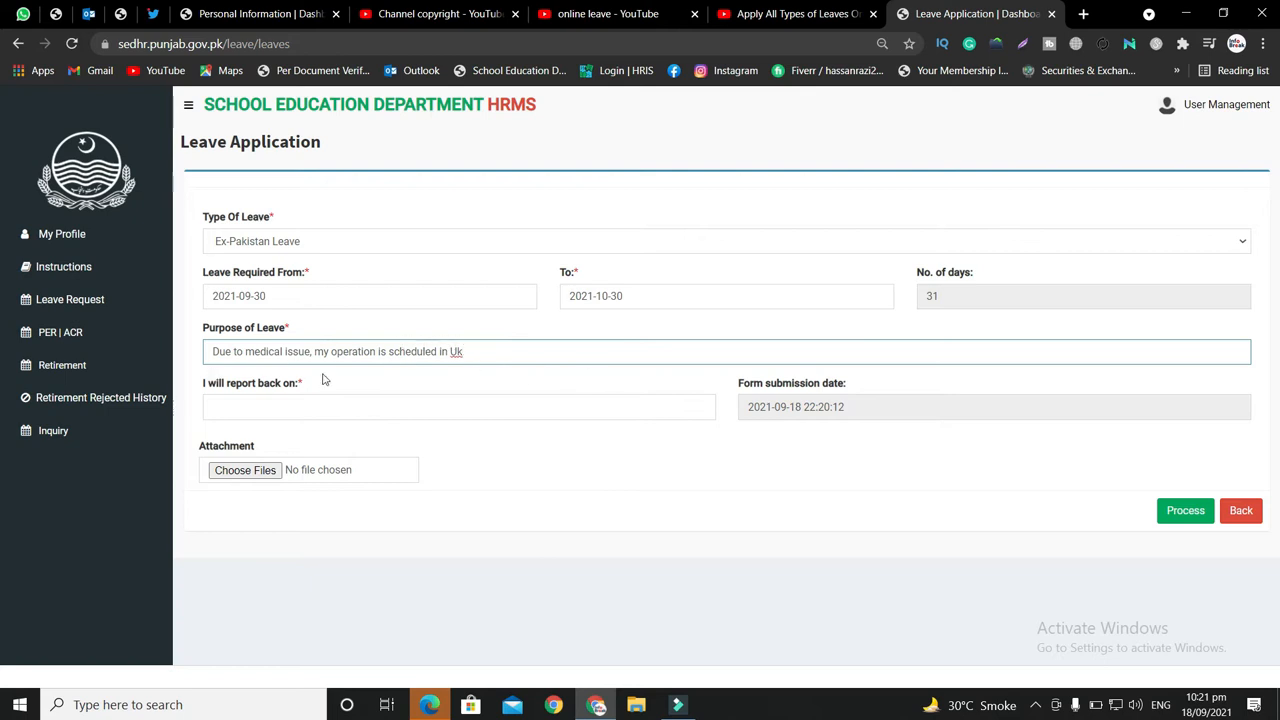
Set the report-back date to 2021-11-01 and submit the leave application without an attachment.
click(323, 408)
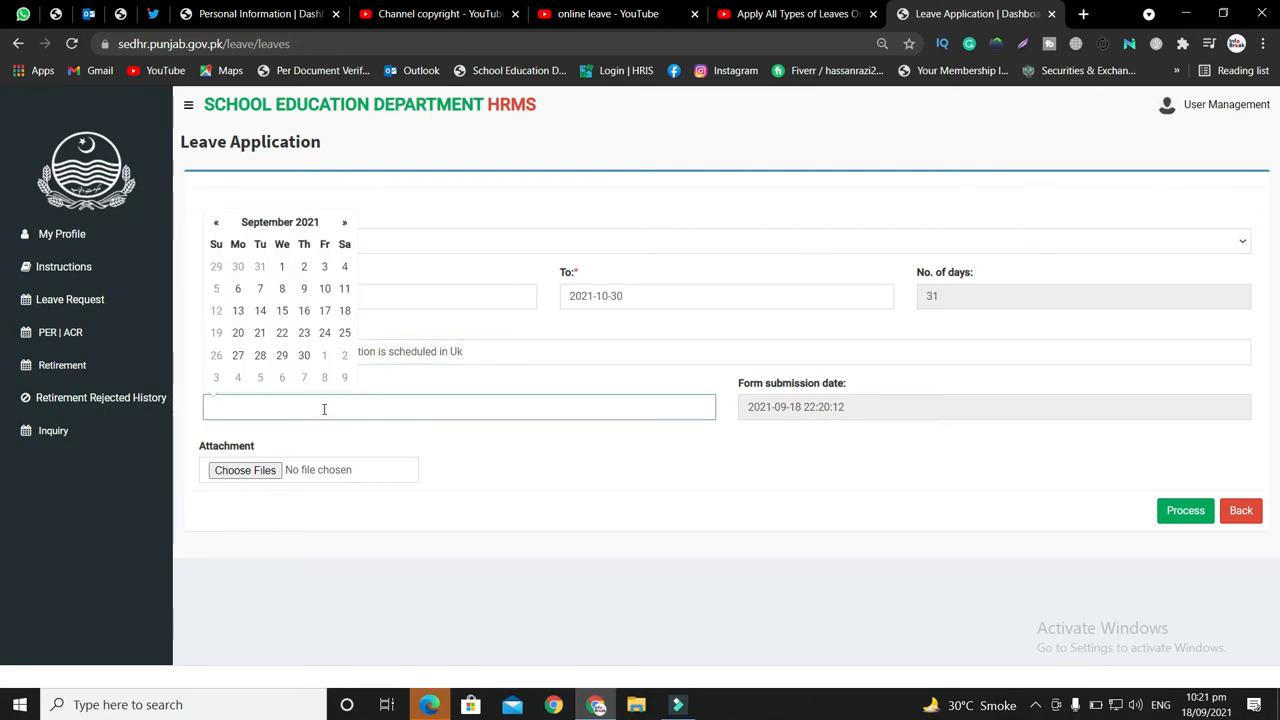
click(487, 361)
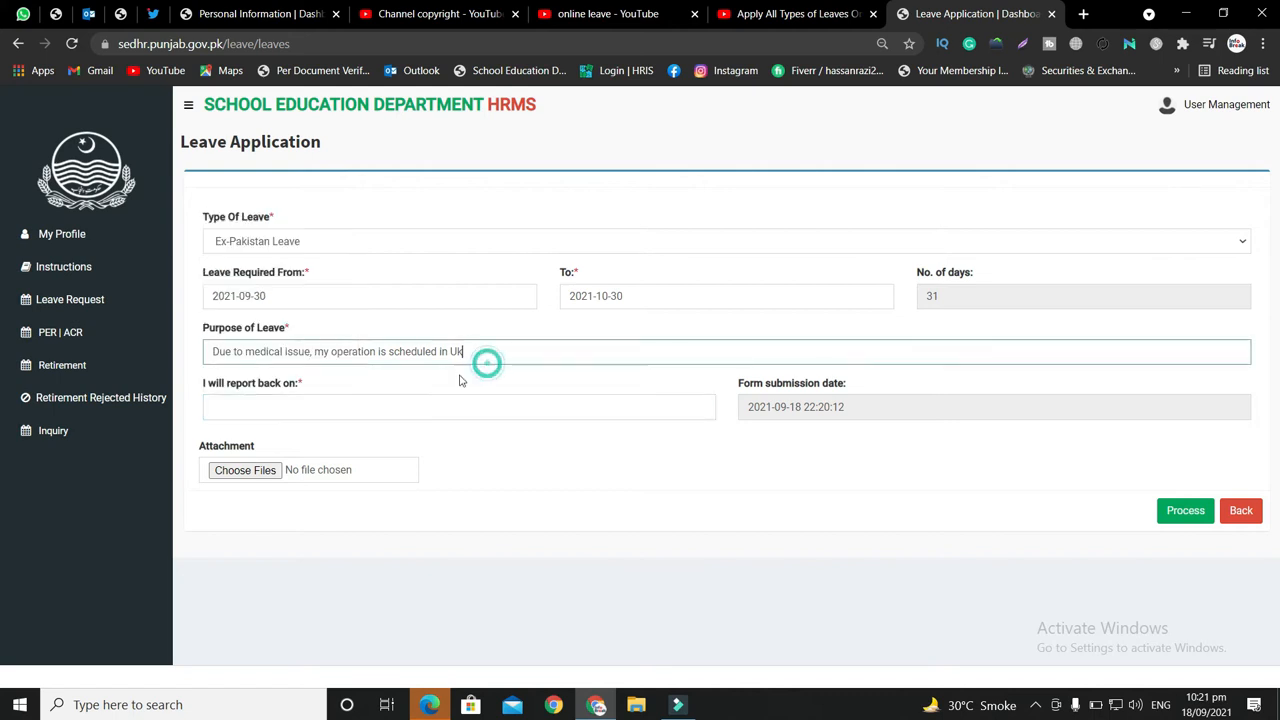
click(340, 408)
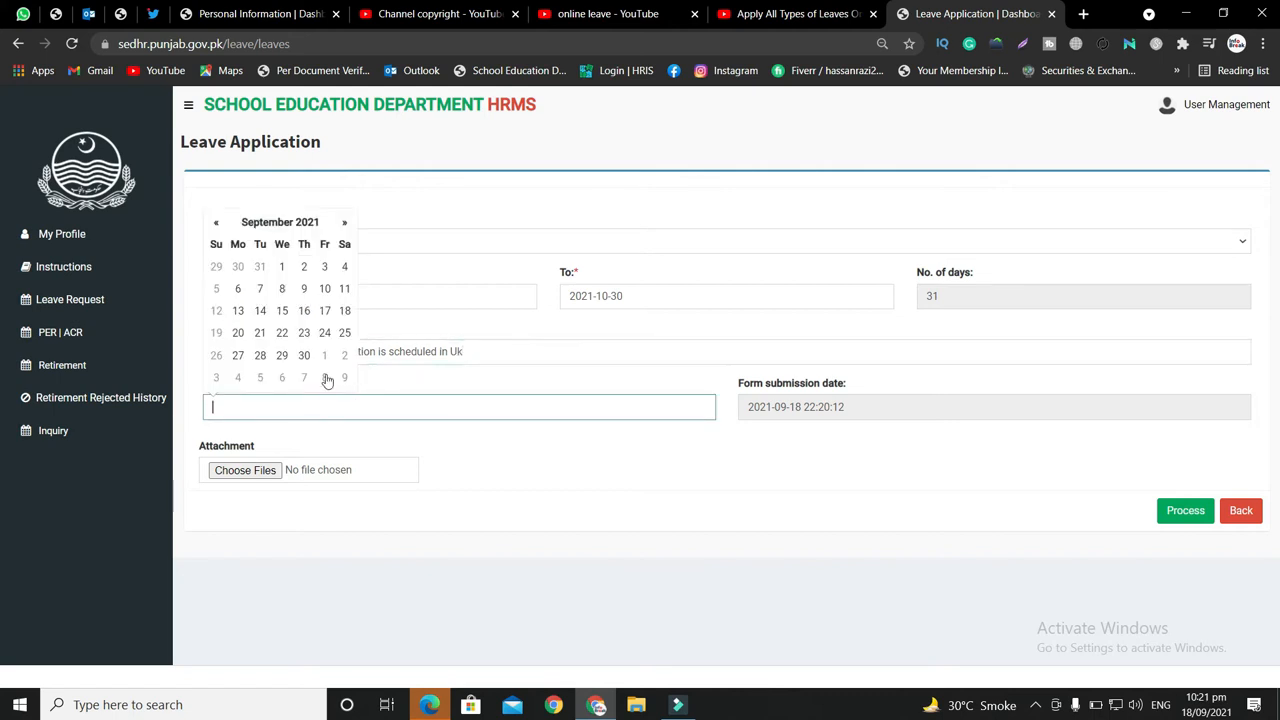
click(344, 224)
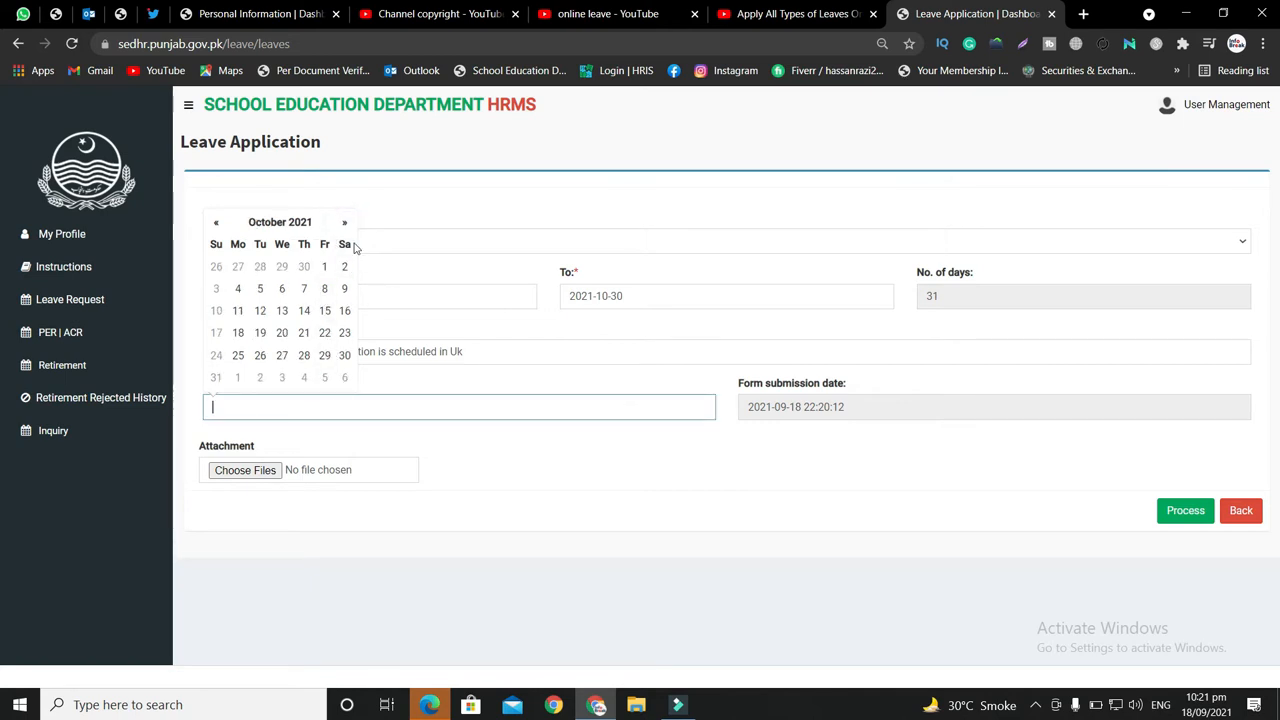
click(344, 222)
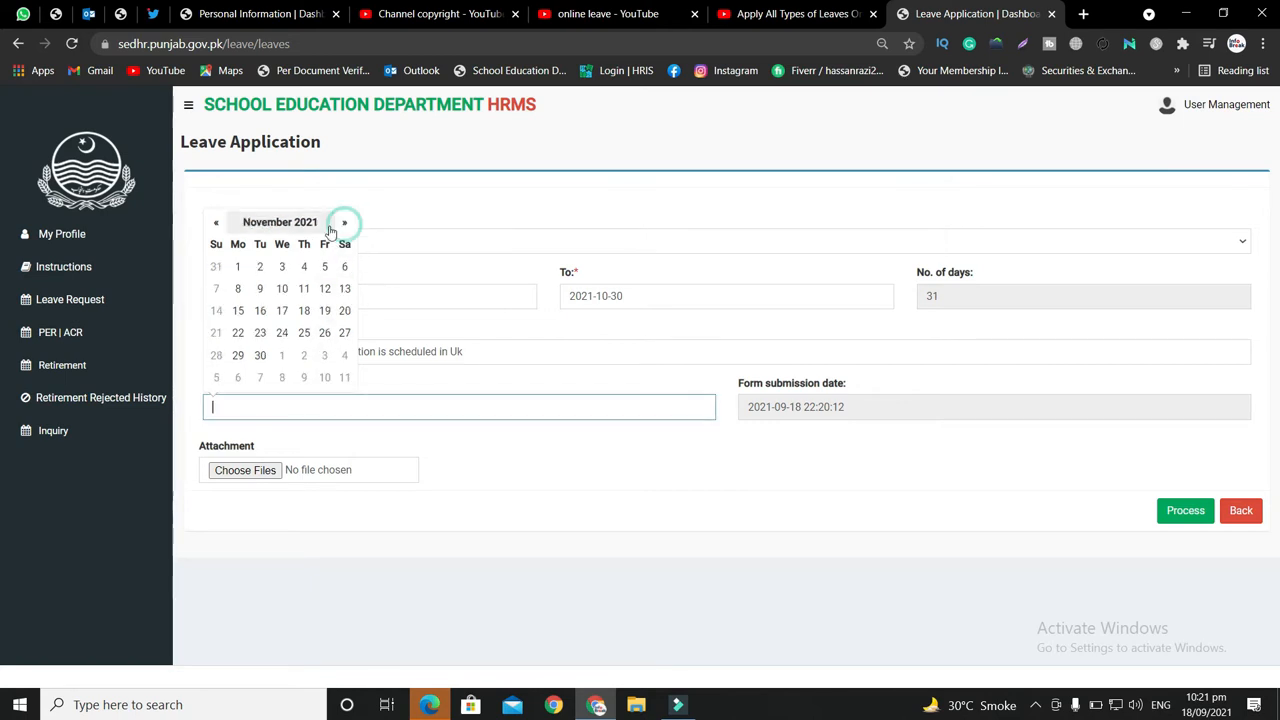
click(238, 268)
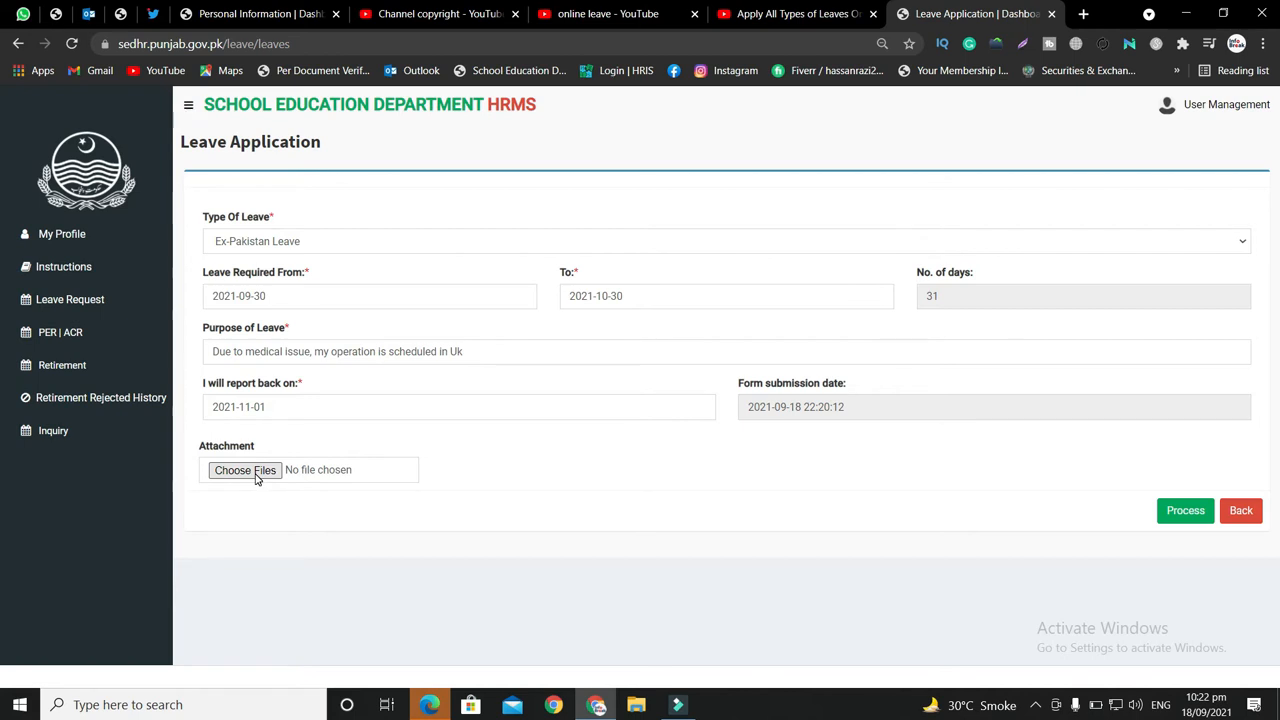
click(1173, 511)
Examine the new Ex-Pakistan Leave record in the leaves list, including its dates, purpose and approval status.
scroll(1131, 508, down, 8)
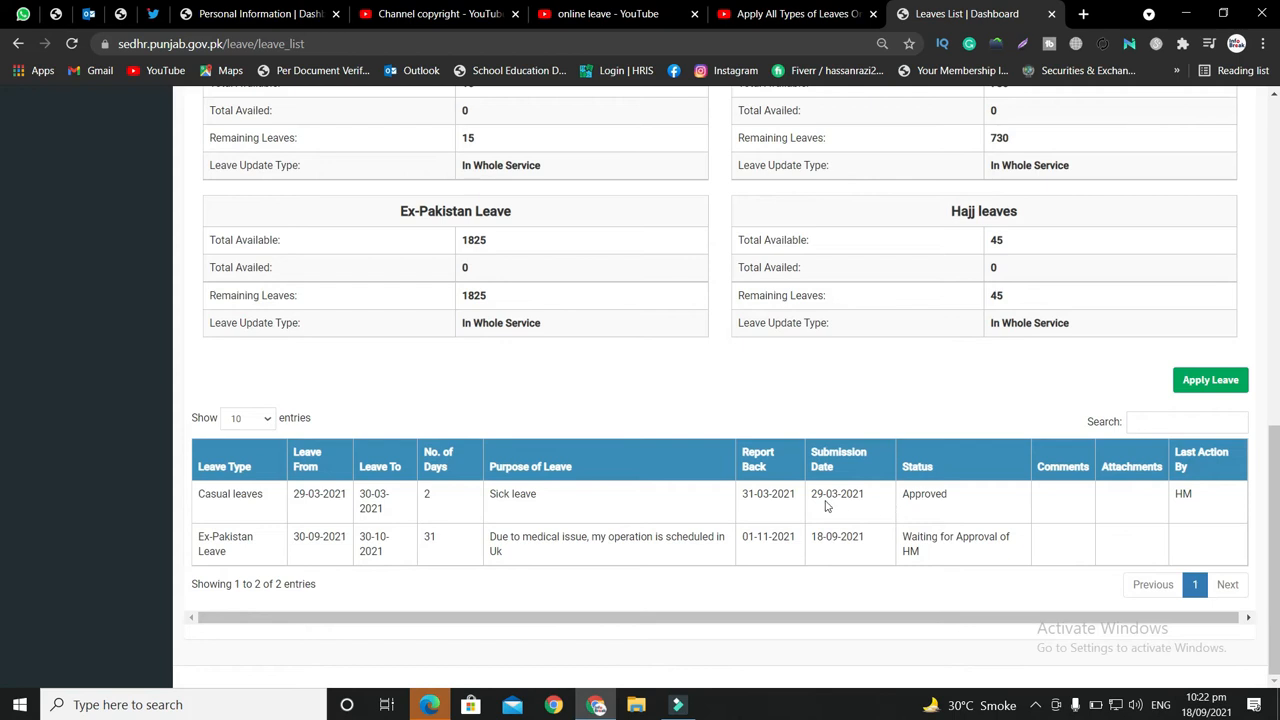
drag(197, 540, 280, 551)
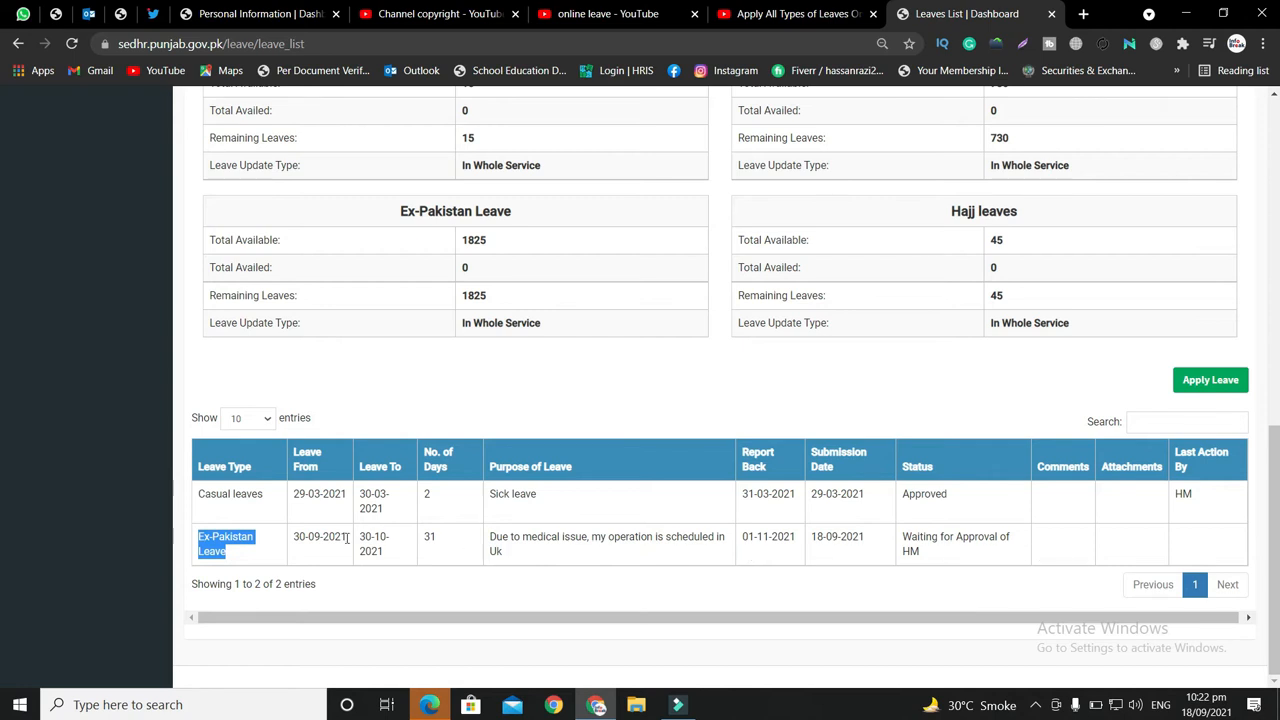
click(262, 556)
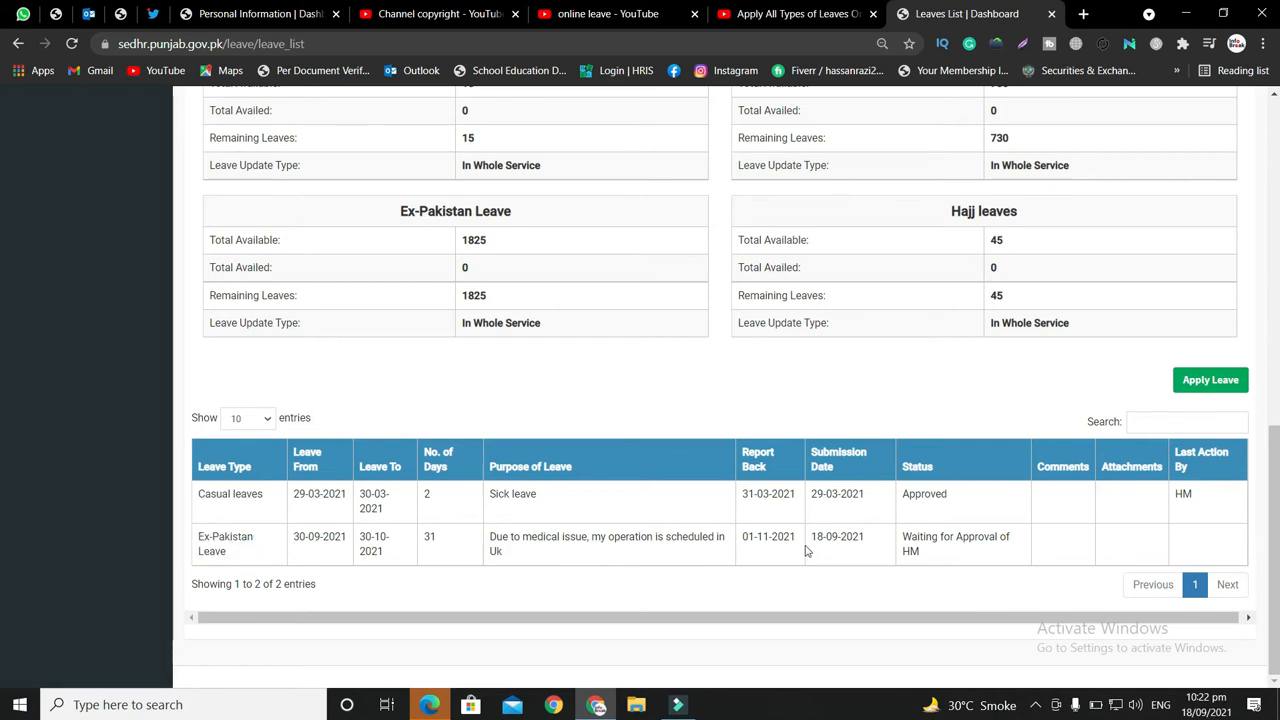
drag(909, 538, 952, 558)
click(924, 556)
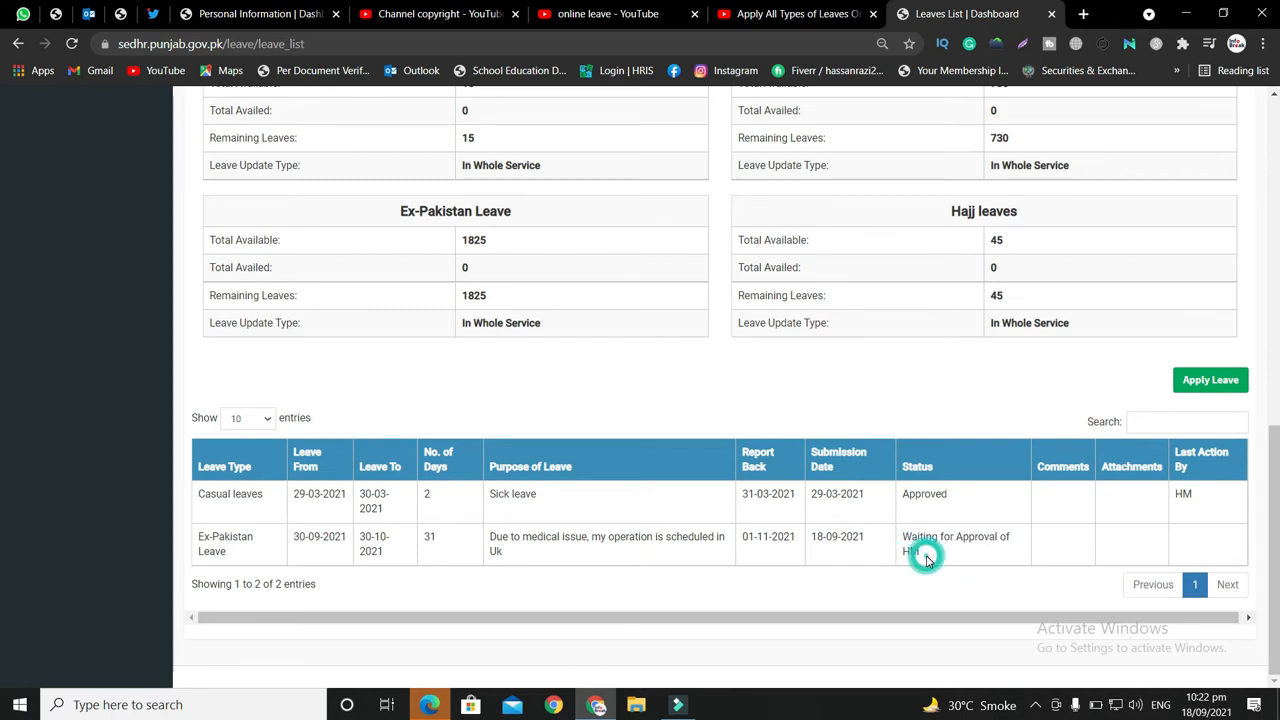
scroll(925, 561, up, 15)
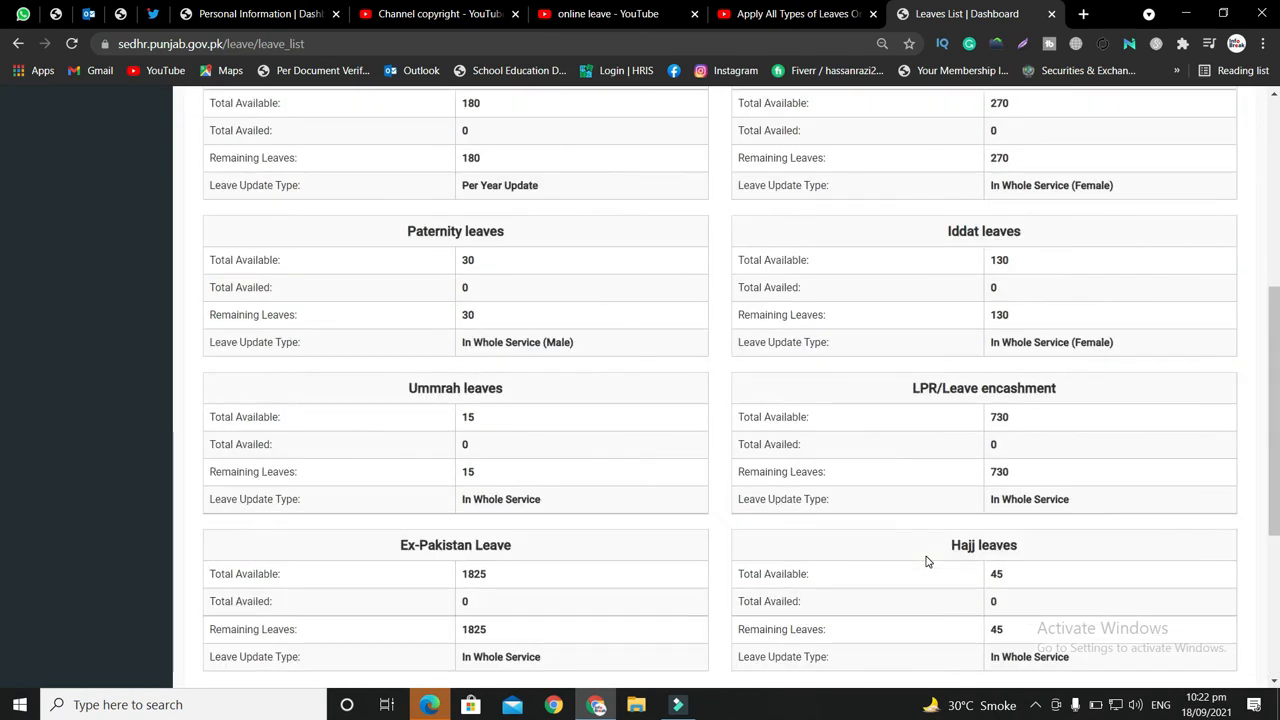
scroll(925, 561, down, 15)
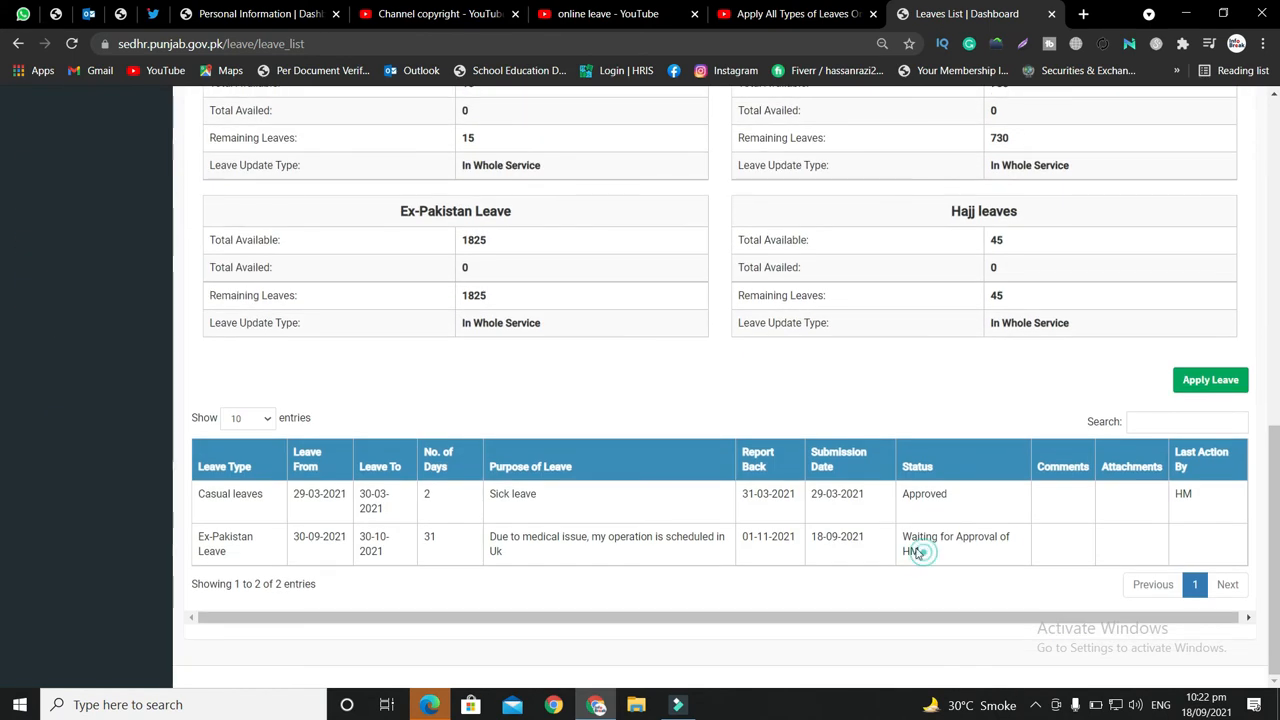
triple_click(920, 553)
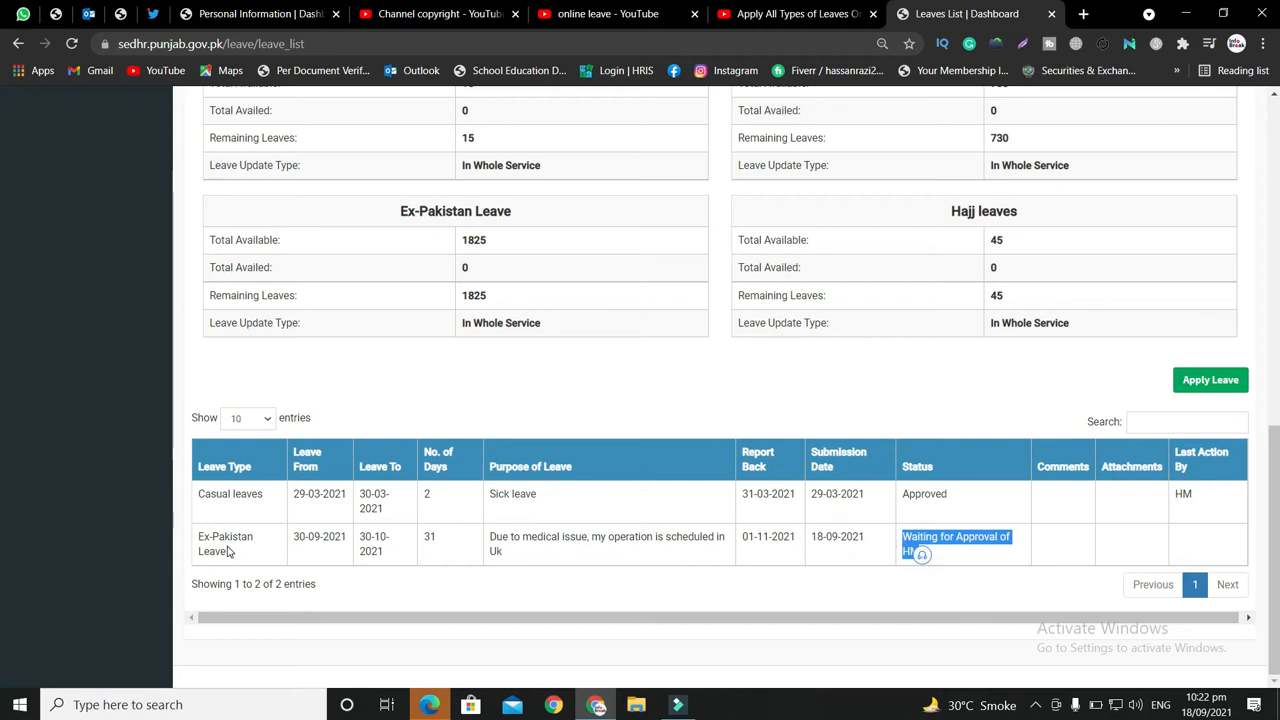
click(710, 558)
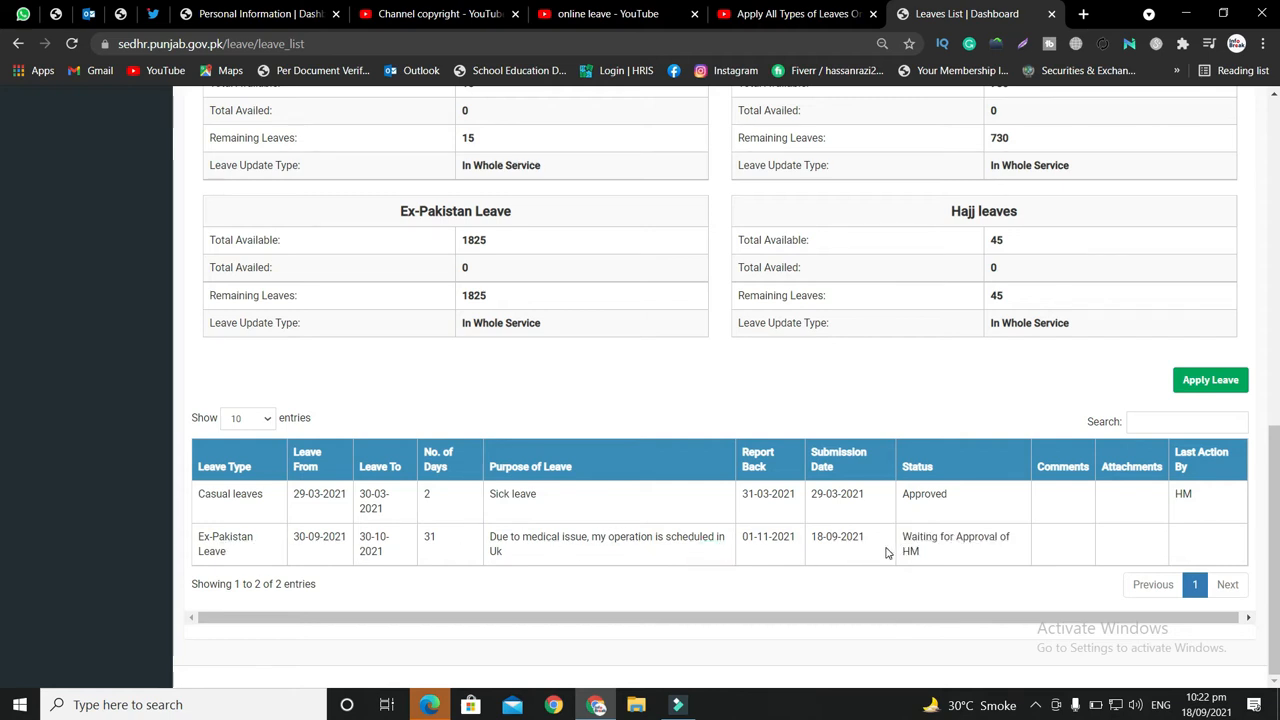
drag(243, 540, 737, 558)
click(942, 556)
scroll(940, 540, up, 1)
scroll(960, 510, down, 1)
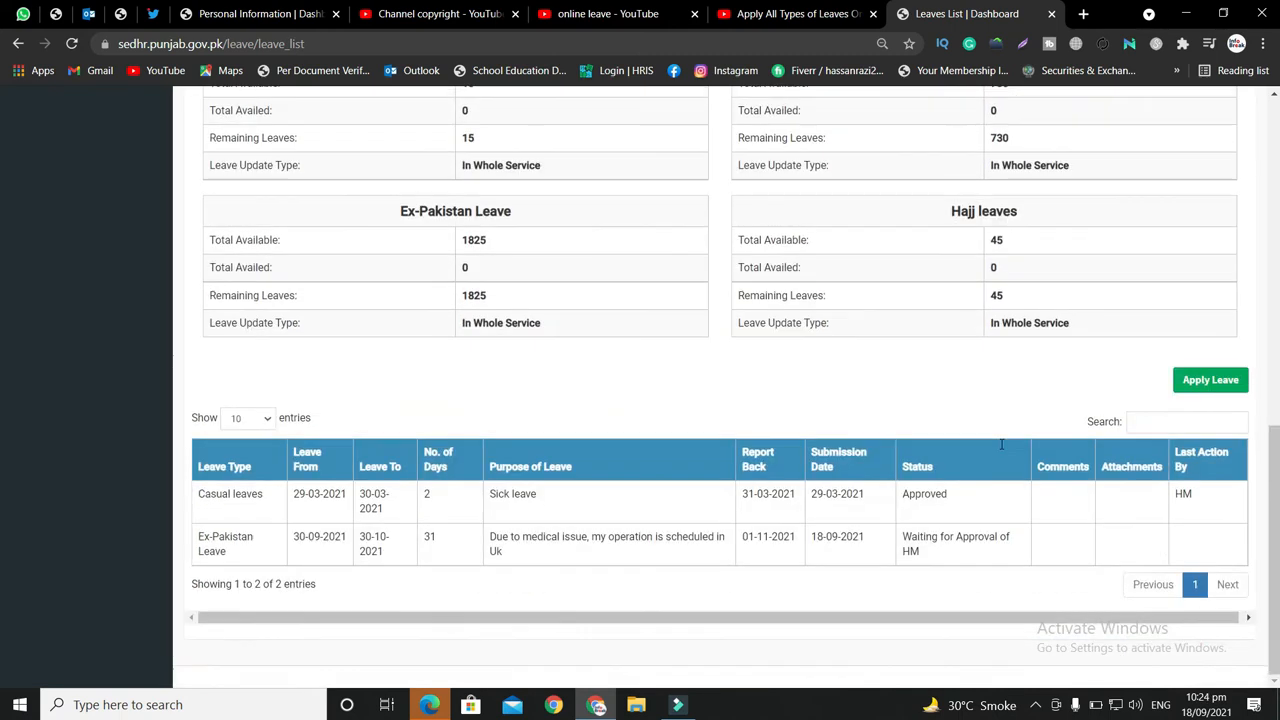
scroll(990, 470, up, 2)
scroll(993, 457, down, 1)
scroll(993, 457, down, 2)
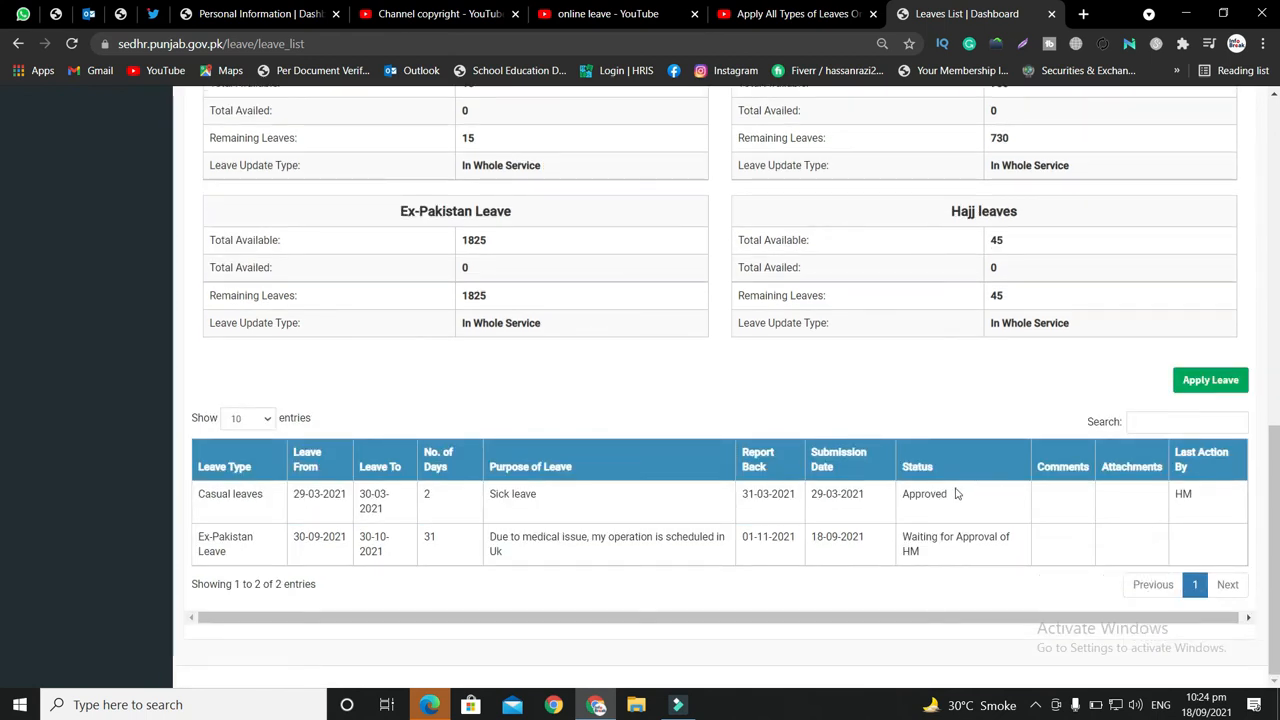
scroll(952, 498, up, 8)
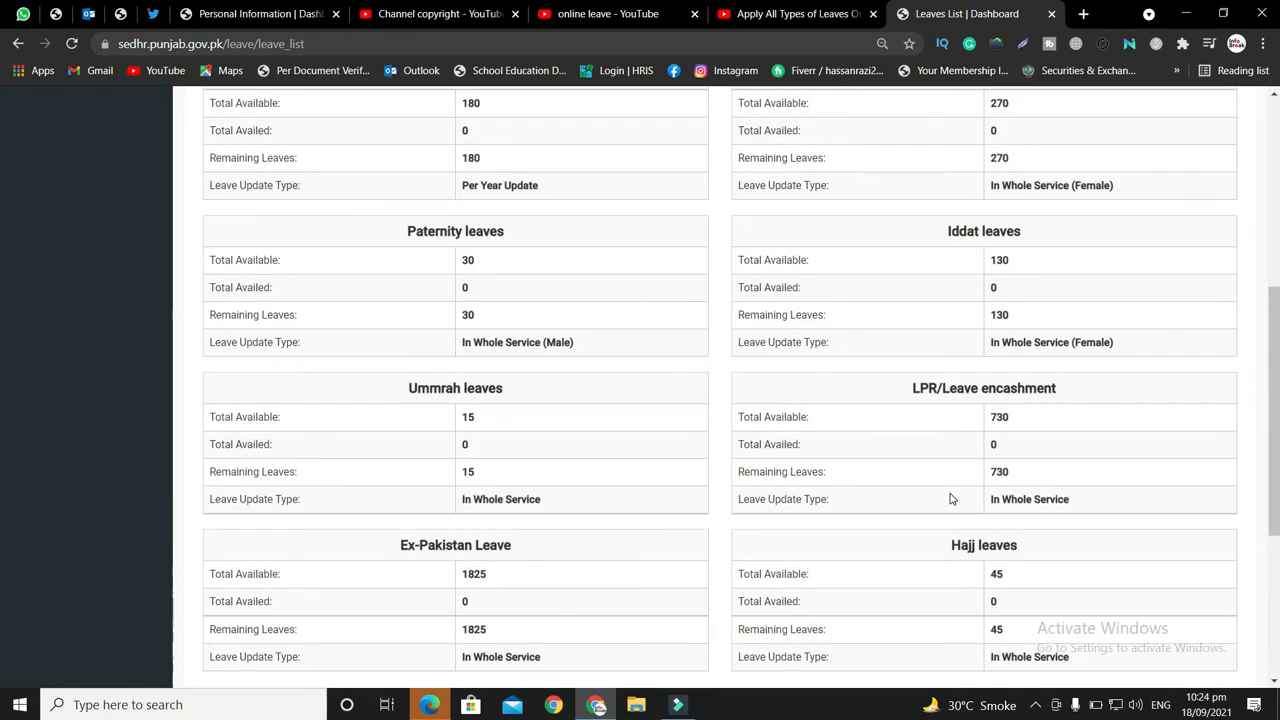
scroll(951, 498, up, 1)
scroll(951, 498, down, 8)
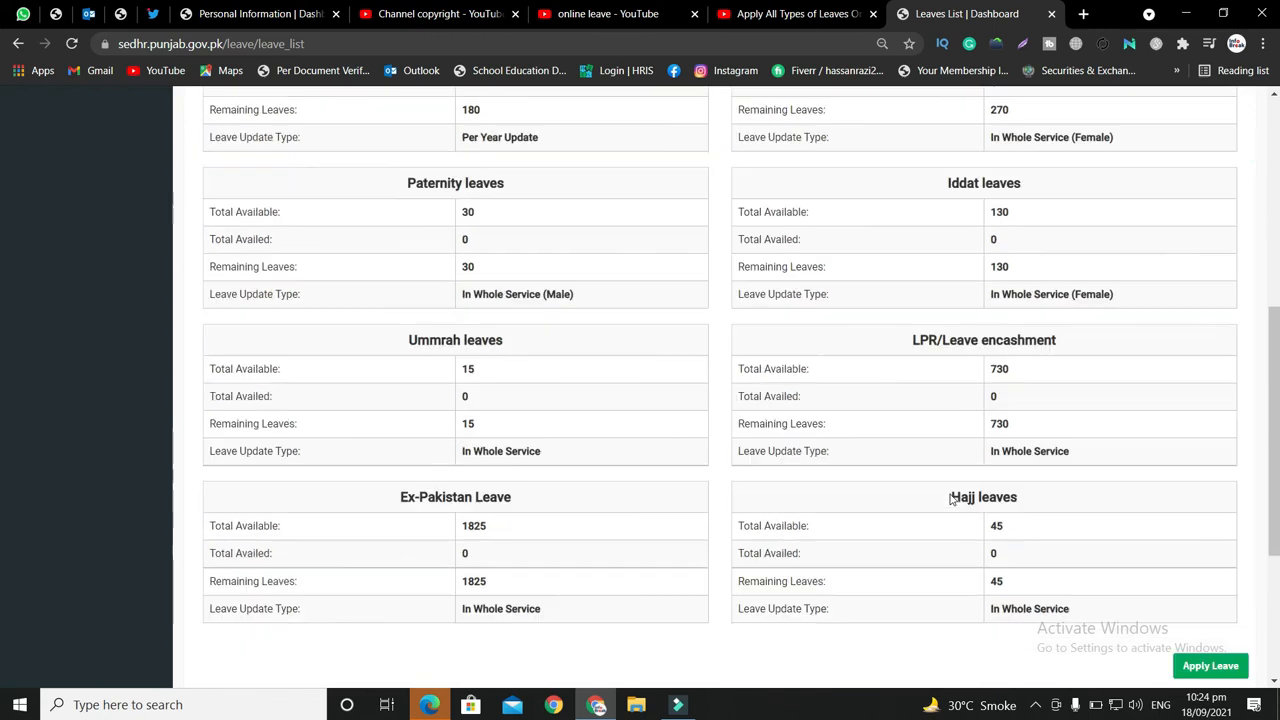